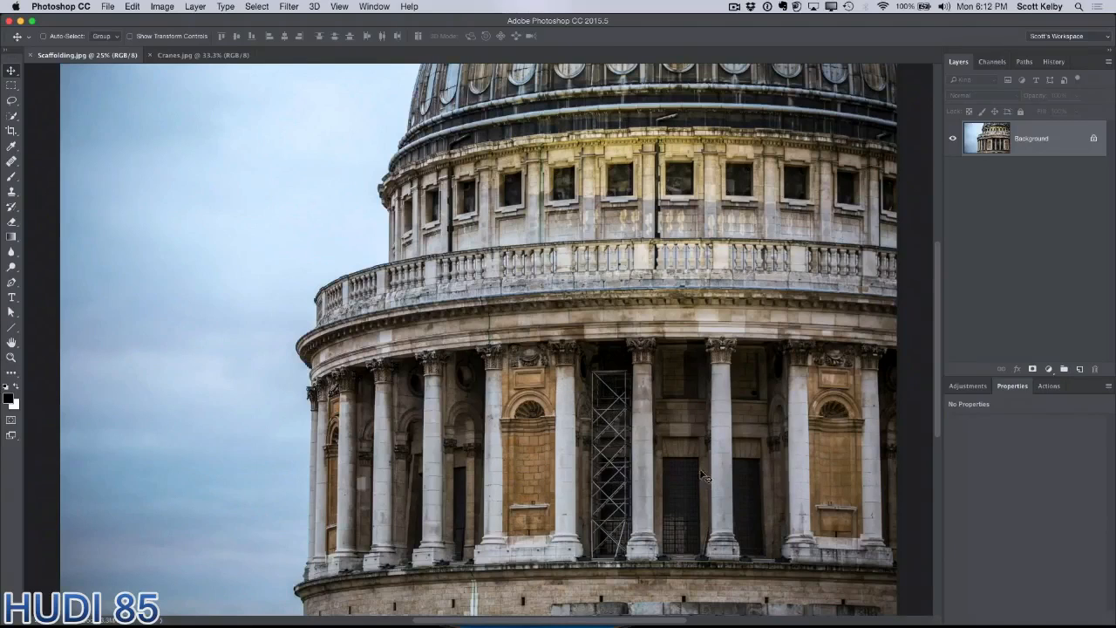
Marquee-select the clear bay between the two columns beside the scaffolding, adding a narrower area between the column bases
{"action": "left_click", "coordinate": [11, 85]}
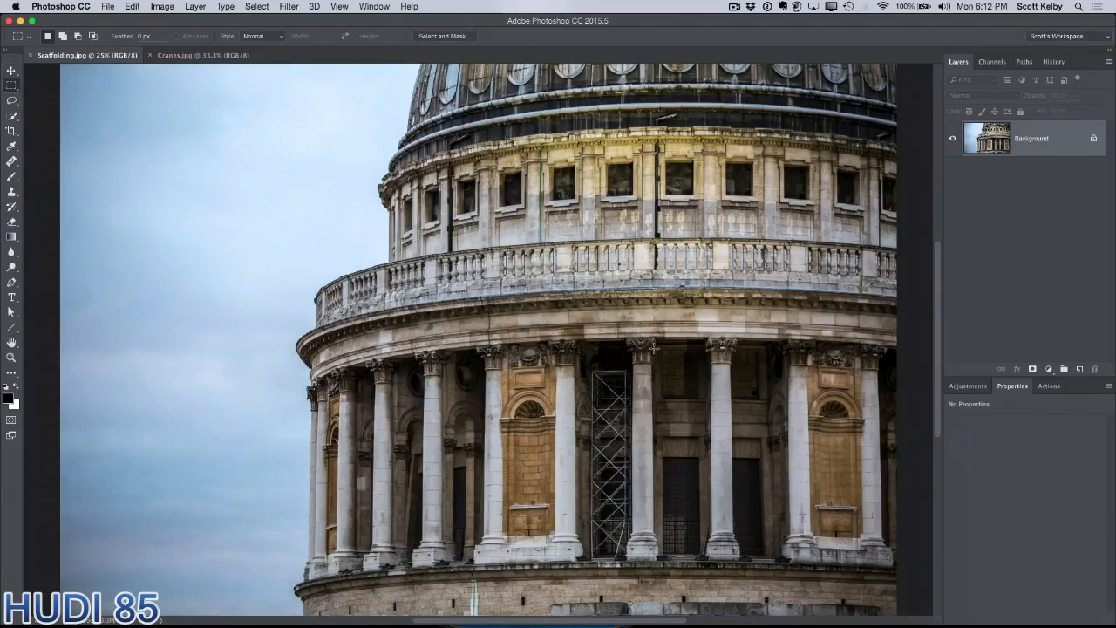
{"action": "left_click_drag", "start_coordinate": [654, 347], "coordinate": [705, 558]}
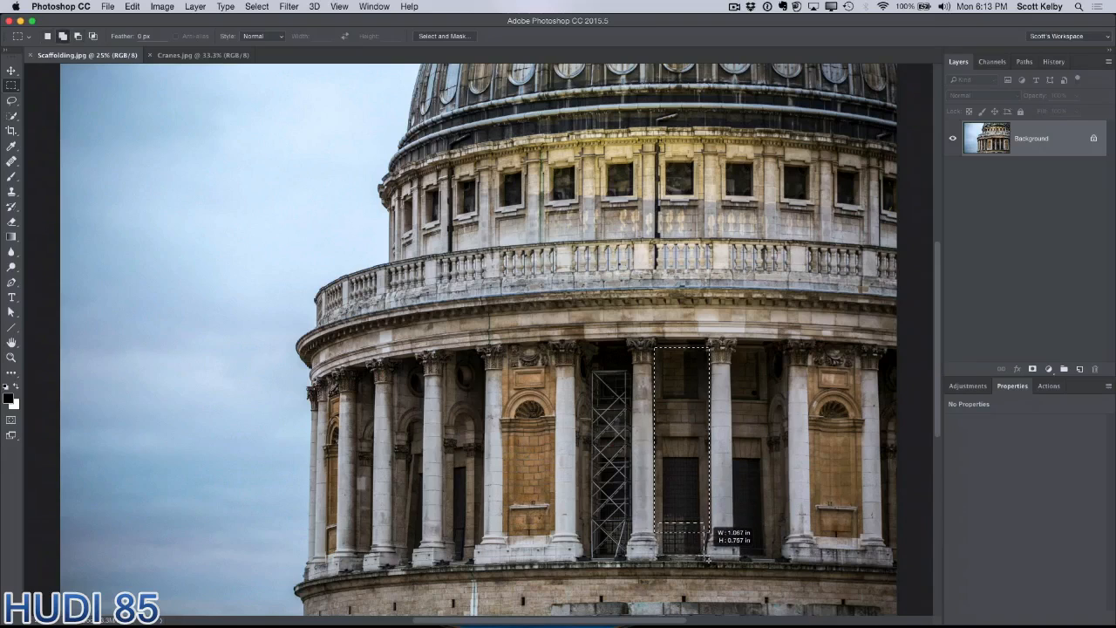
{"action": "left_click_drag", "start_coordinate": [706, 558], "coordinate": [706, 556]}
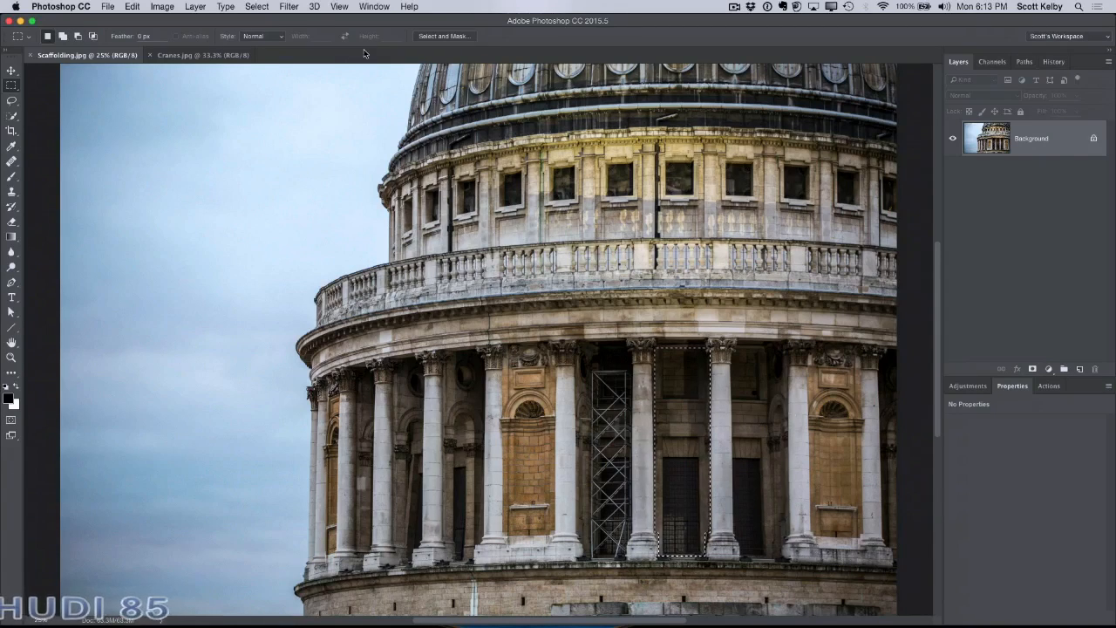
Feather the selection by 20 pixels, copy it to a new layer and check the isolated patch without the background
{"action": "left_click", "coordinate": [256, 6]}
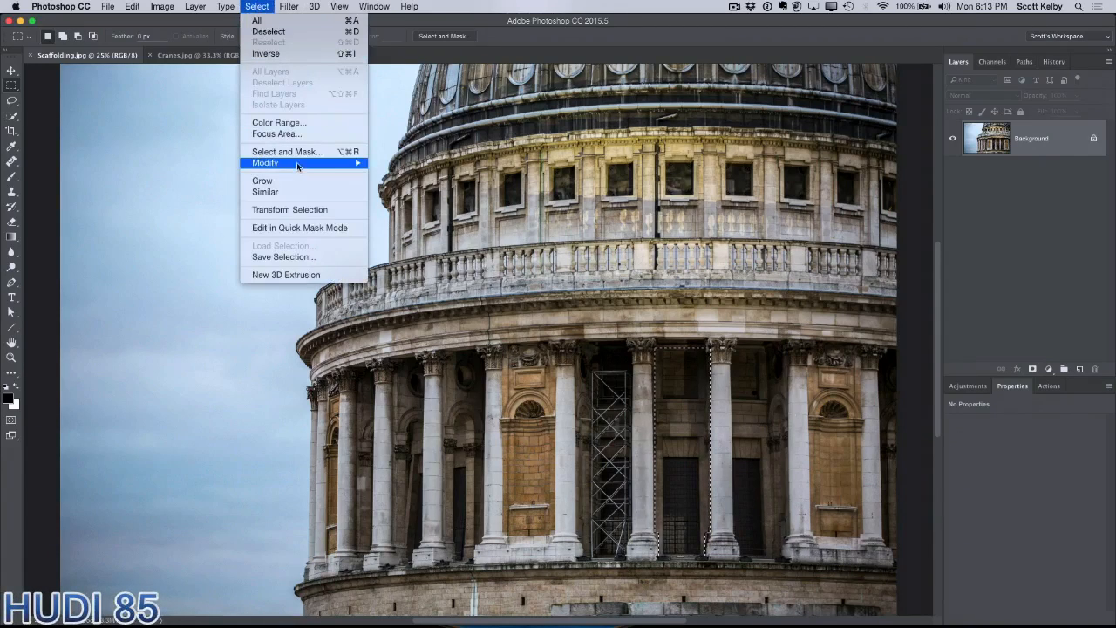
{"action": "mouse_move", "coordinate": [296, 163]}
{"action": "left_click", "coordinate": [402, 208]}
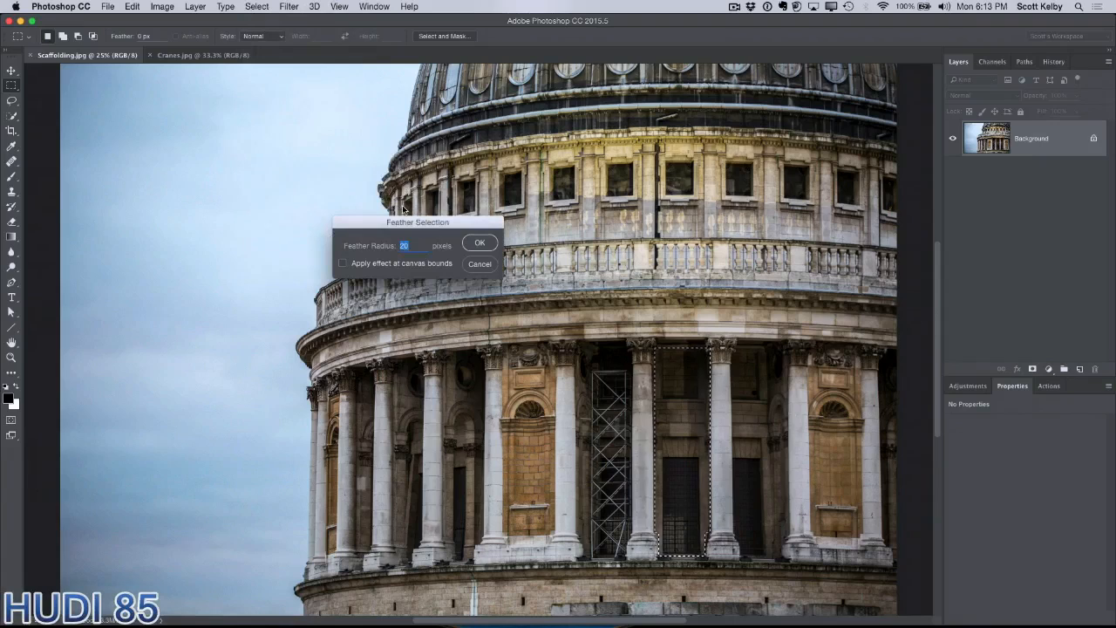
{"action": "key", "text": "Return"}
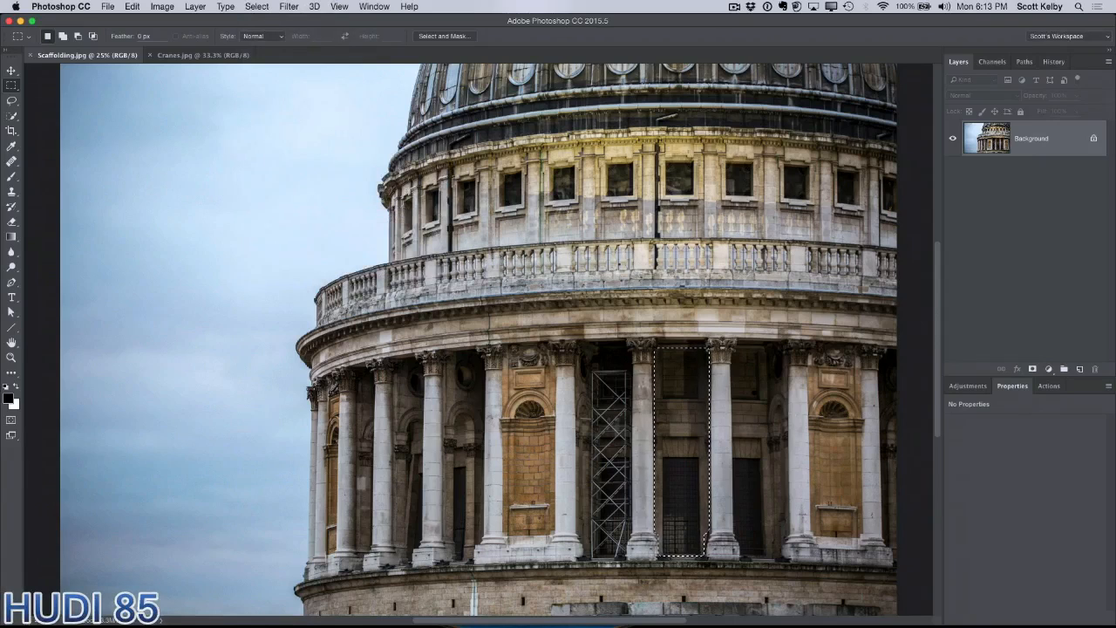
{"action": "key", "text": "super+j"}
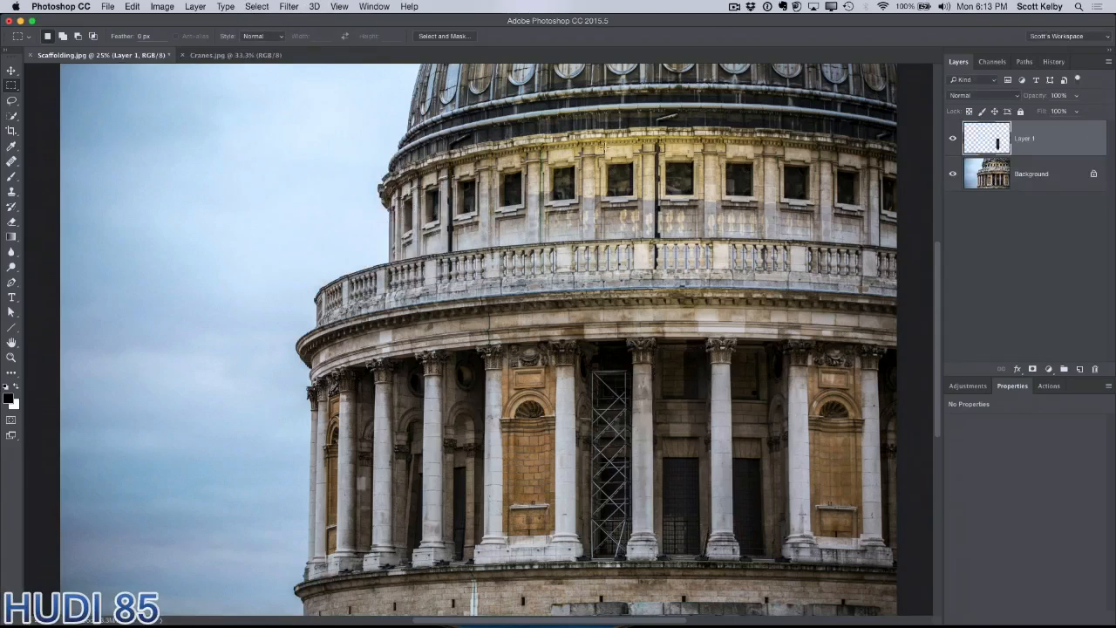
{"action": "left_click", "coordinate": [953, 177]}
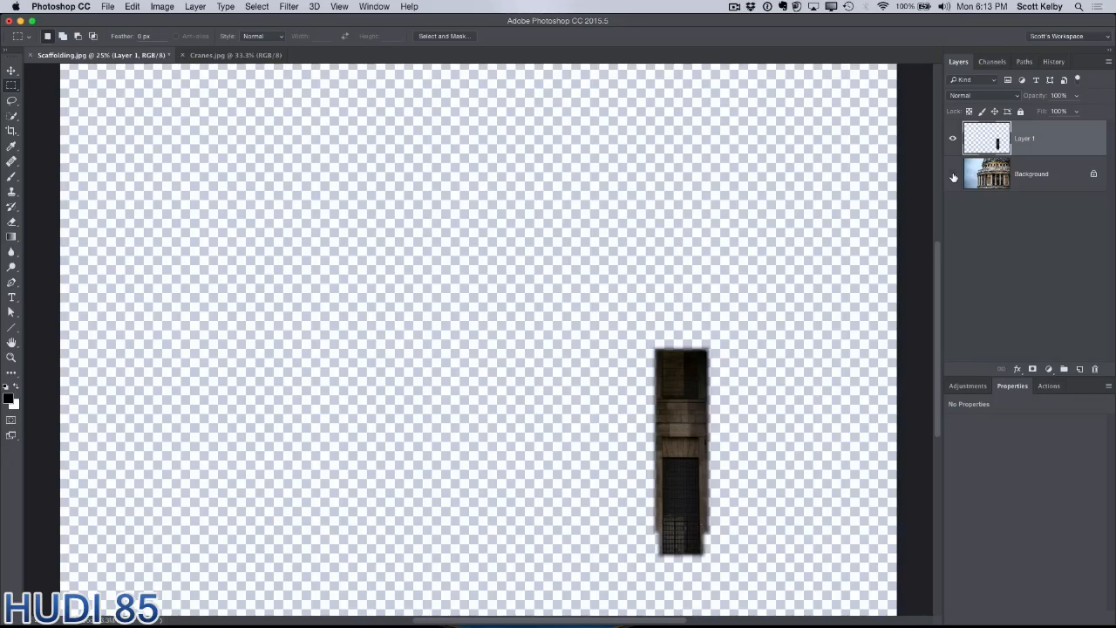
{"action": "left_click", "coordinate": [953, 177]}
Move the copied bay over the scaffolding and compare the view with and without the patch
{"action": "key", "text": "v"}
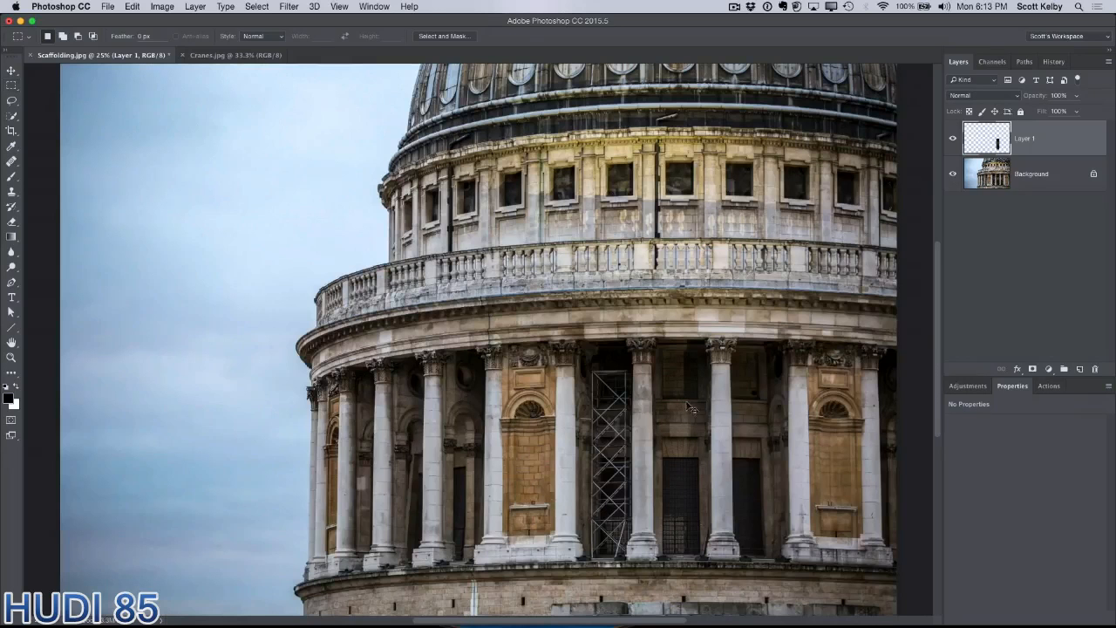
{"action": "left_click_drag", "start_coordinate": [684, 419], "coordinate": [541, 410]}
{"action": "key", "text": "super+equal"}
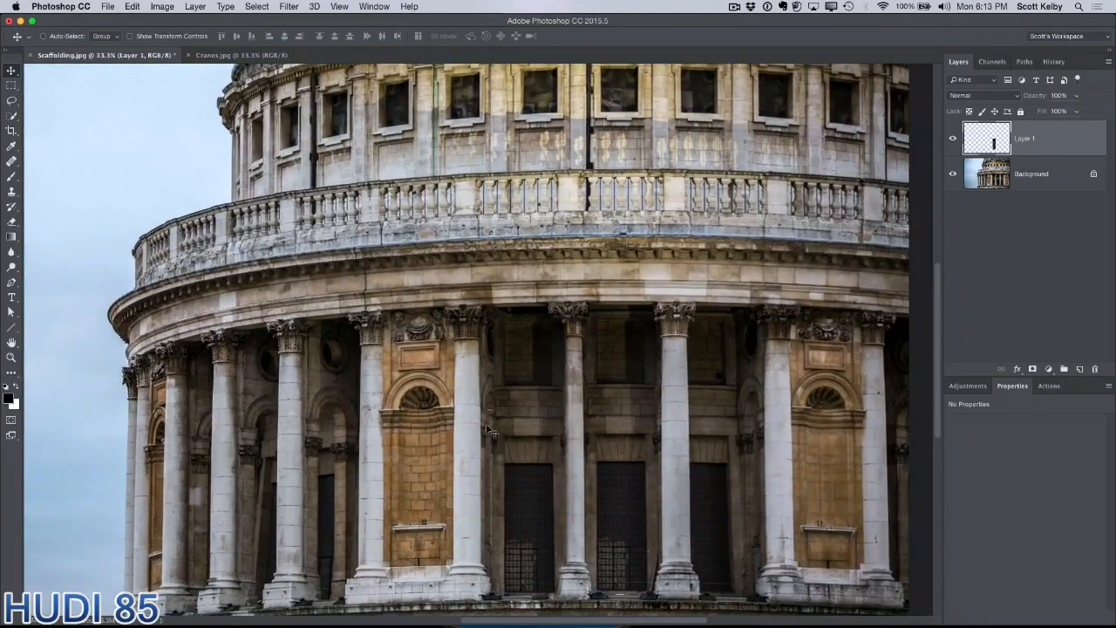
{"action": "left_click", "coordinate": [951, 142]}
{"action": "left_click", "coordinate": [951, 141]}
{"action": "left_click", "coordinate": [952, 141]}
{"action": "left_click", "coordinate": [952, 141]}
Nudge the patch layer sideways toward the orange niche until it fits between the two columns
{"action": "key", "text": "Left"}
{"action": "key", "text": "Left"}
{"action": "key", "text": "Left"}
{"action": "key", "text": "Left"}
{"action": "key", "text": "Left"}
{"action": "key", "text": "Left"}
{"action": "key", "text": "Left"}
{"action": "key", "text": "Left"}
{"action": "key", "text": "Left"}
{"action": "key", "text": "Left"}
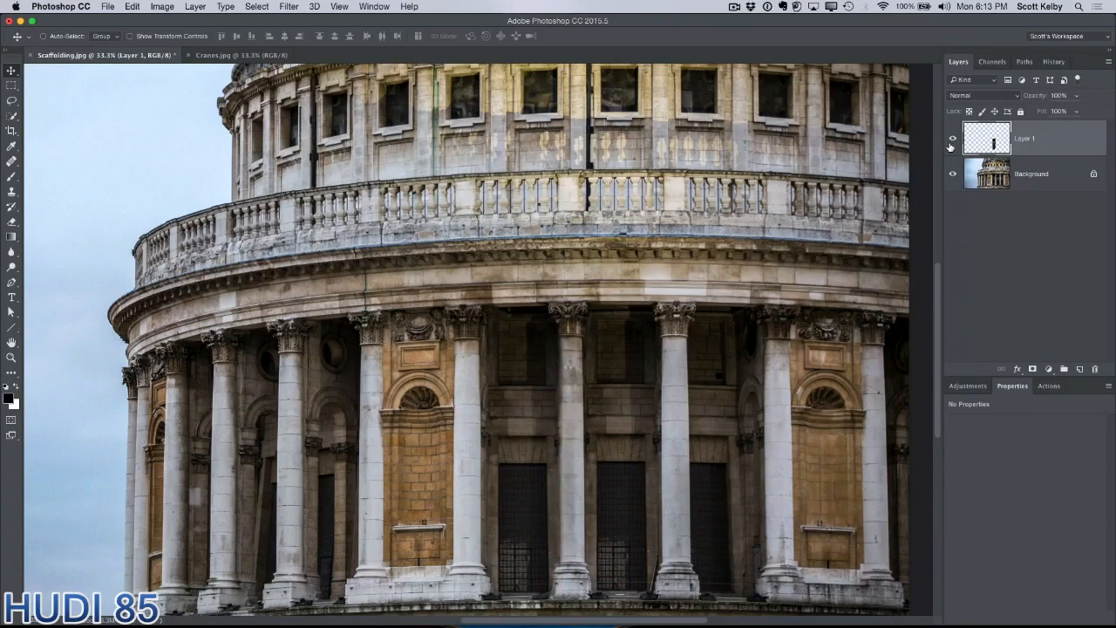
{"action": "key", "text": "Left"}
{"action": "key", "text": "Left"}
{"action": "key", "text": "Left"}
{"action": "key", "text": "Left"}
{"action": "key", "text": "Left"}
{"action": "key", "text": "Left"}
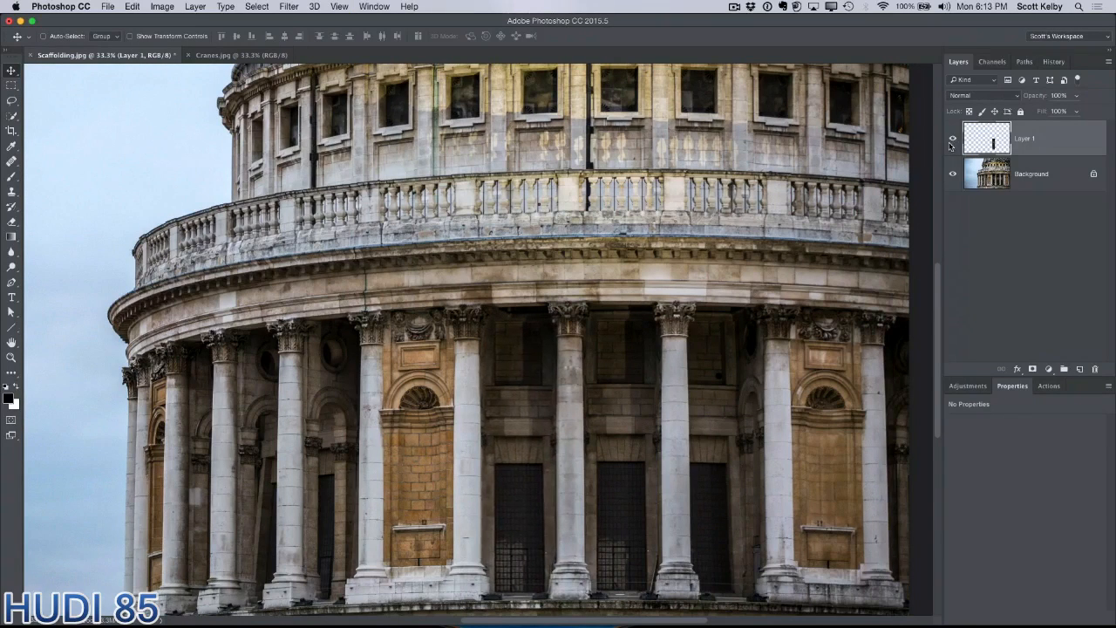
{"action": "key", "text": "Left"}
{"action": "key", "text": "Right"}
Distort the patch with Free Transform, adjusting its upper corners to match the slope beneath the ledge
{"action": "key", "text": "ctrl+t"}
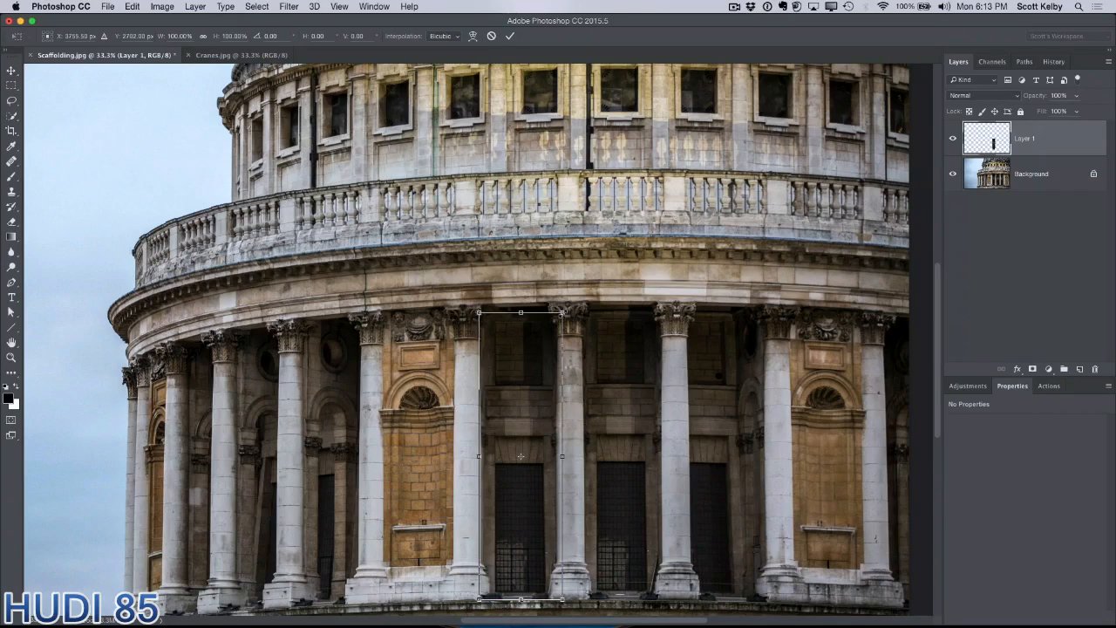
{"action": "left_click_drag", "start_coordinate": [565, 316], "coordinate": [553, 310]}
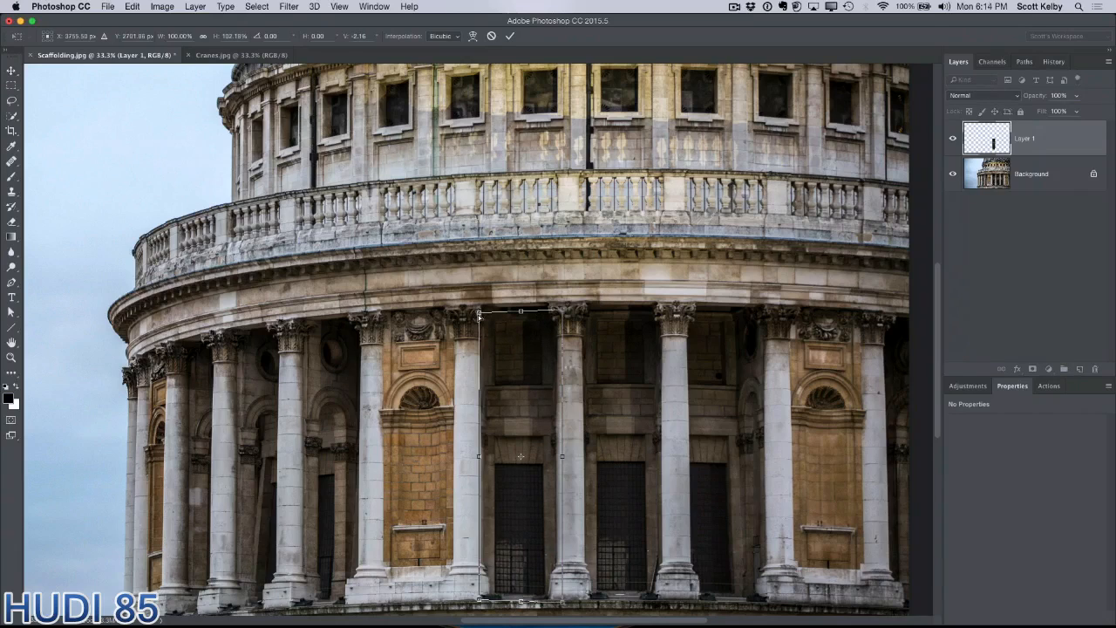
{"action": "left_click_drag", "start_coordinate": [478, 316], "coordinate": [480, 316]}
{"action": "key", "text": "Return"}
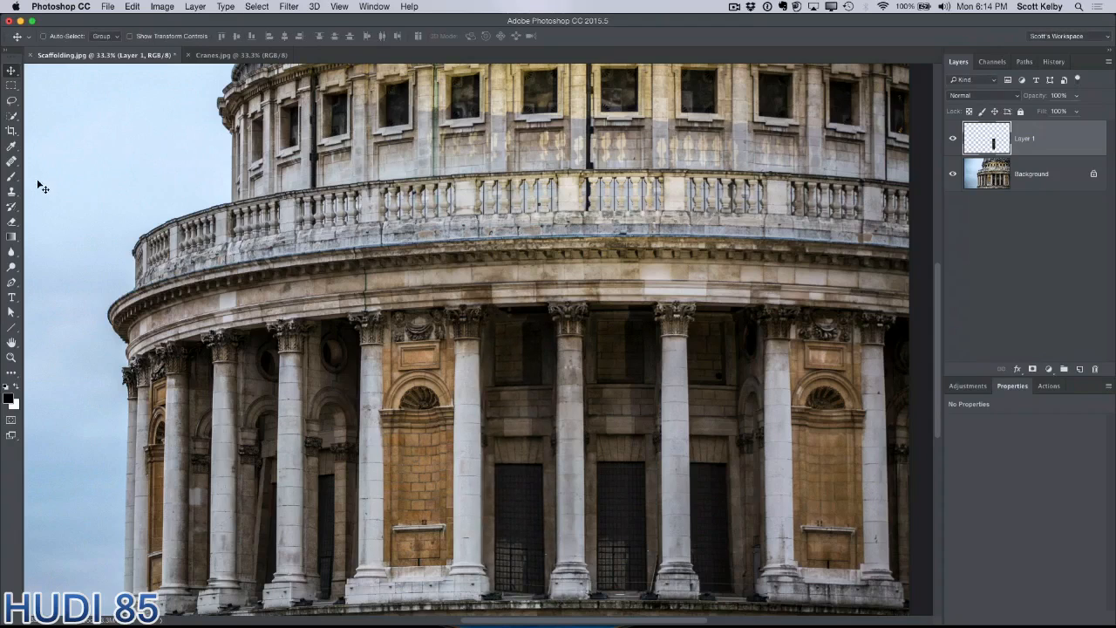
Add a layer mask to Layer 1 and ready a smaller black brush for painting on it
{"action": "left_click", "coordinate": [1032, 369]}
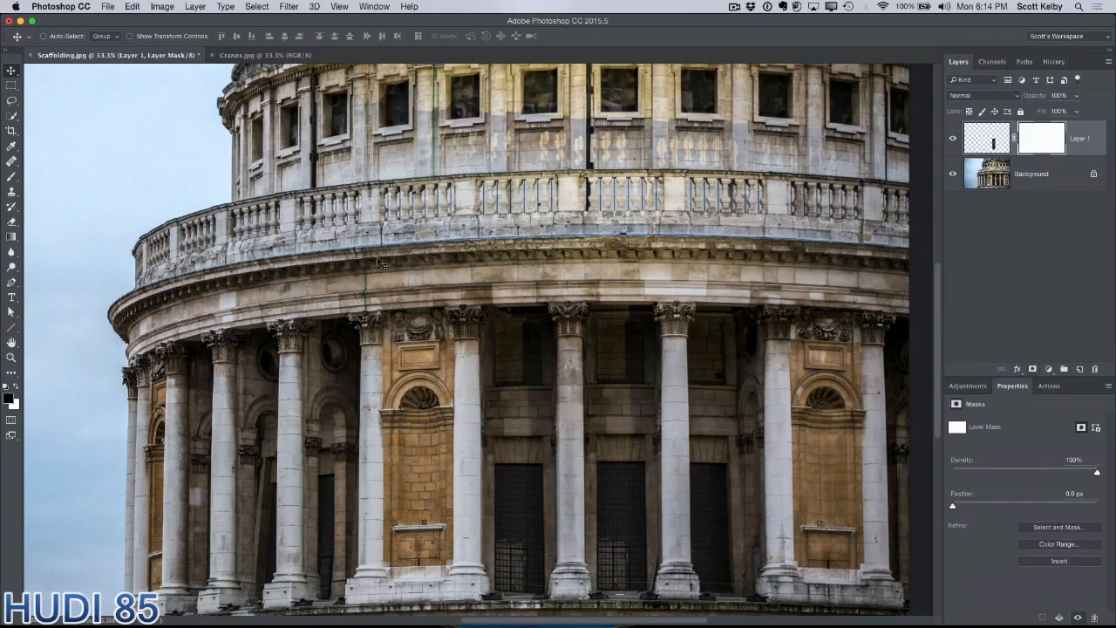
{"action": "left_click", "coordinate": [13, 175]}
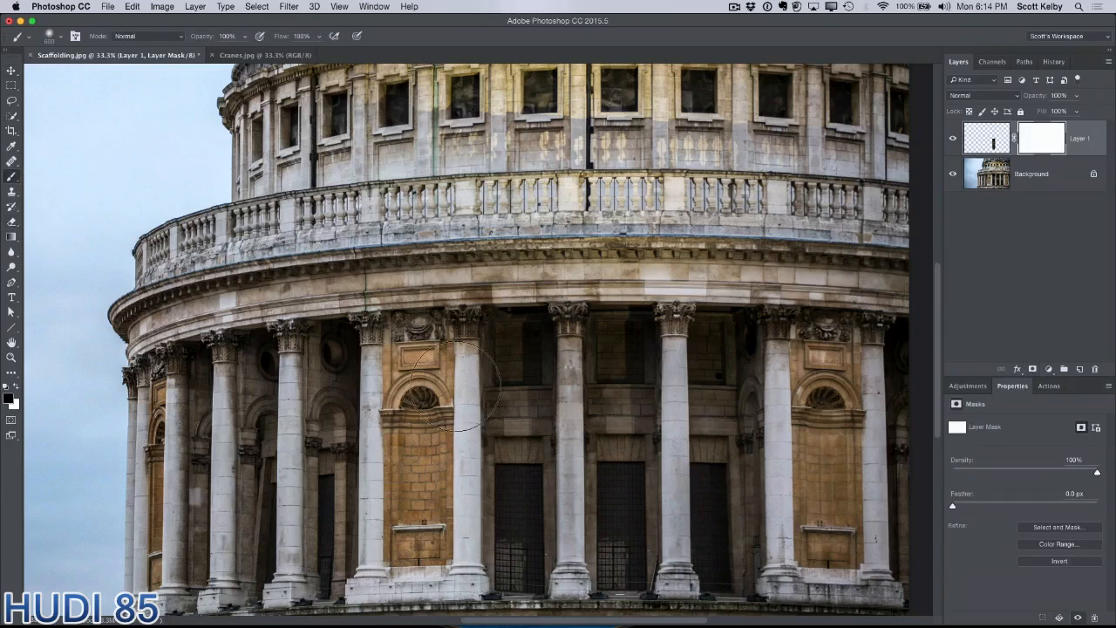
{"action": "key", "text": "bracketleft"}
{"action": "key", "text": "bracketleft"}
{"action": "key", "text": "bracketleft"}
{"action": "key", "text": "bracketleft"}
{"action": "key", "text": "bracketleft"}
{"action": "key", "text": "bracketleft"}
{"action": "key", "text": "bracketleft"}
{"action": "key", "text": "bracketleft"}
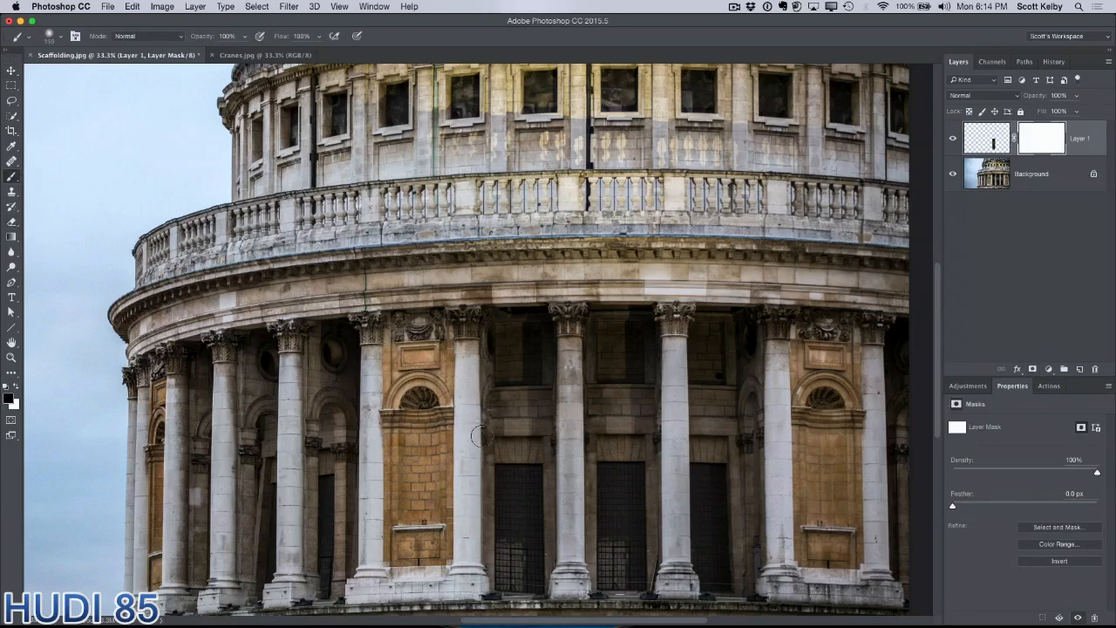
{"action": "mouse_move", "coordinate": [483, 436]}
{"action": "left_mouse_down"}
{"action": "mouse_move", "coordinate": [490, 321]}
{"action": "mouse_move", "coordinate": [494, 457]}
{"action": "left_mouse_up"}
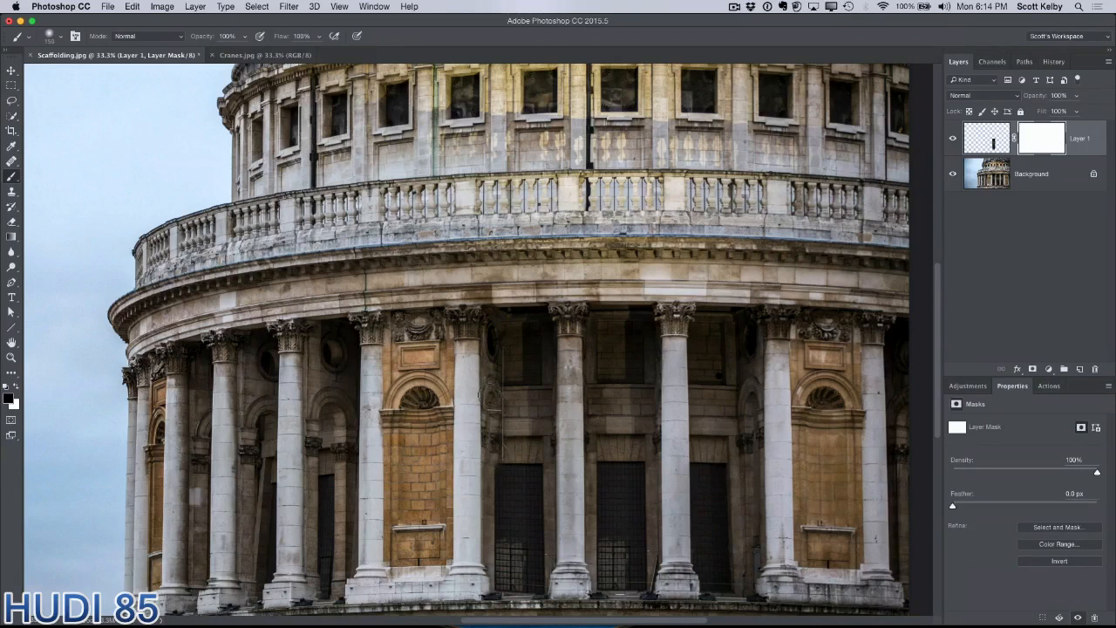
{"action": "key", "text": "super+plus"}
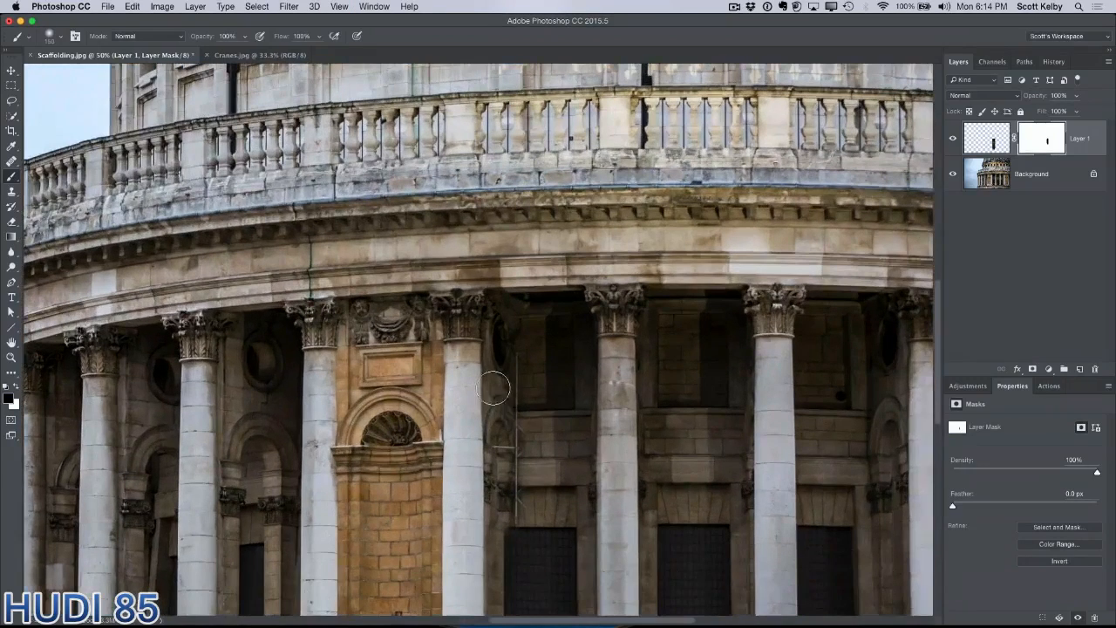
{"action": "key", "text": "super+z"}
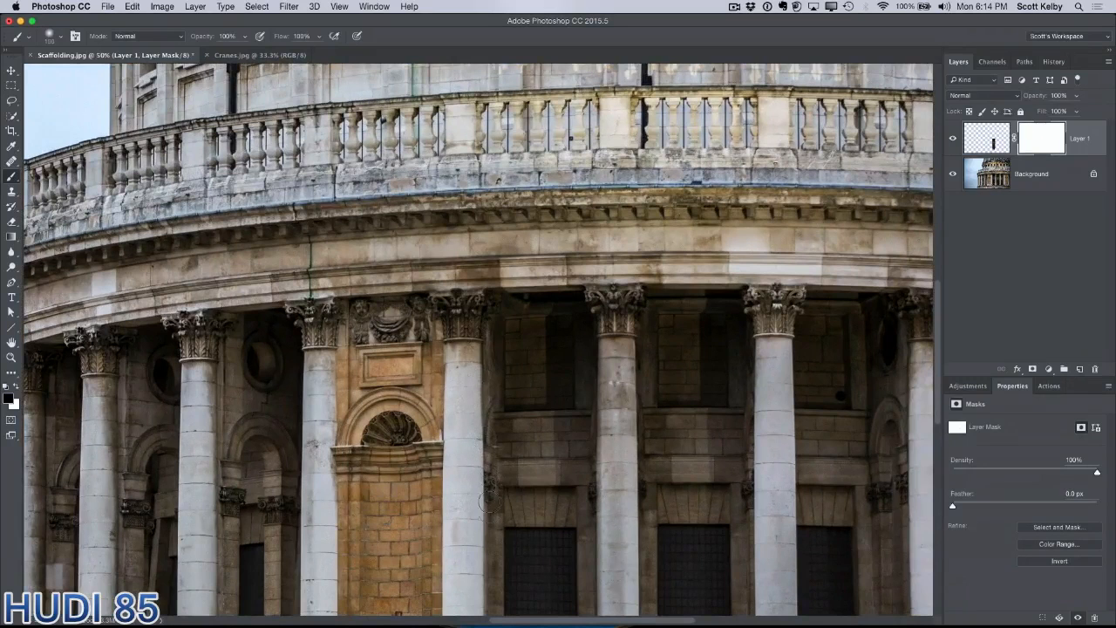
Paint black on the mask along the patch's edge beside the niche column to bring back the original column and stonework
{"action": "left_click_drag", "start_coordinate": [494, 581], "coordinate": [495, 602]}
{"action": "scroll", "coordinate": [494, 441], "scroll_direction": "down", "scroll_amount": 4}
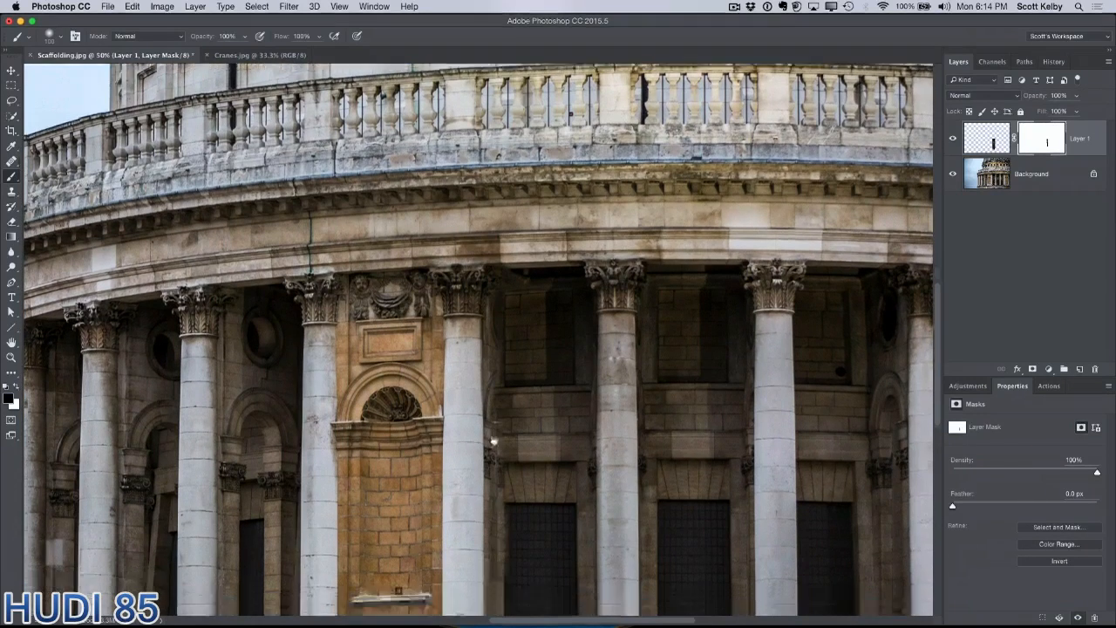
{"action": "mouse_move", "coordinate": [494, 431]}
{"action": "left_mouse_down"}
{"action": "mouse_move", "coordinate": [496, 527]}
{"action": "mouse_move", "coordinate": [490, 403]}
{"action": "mouse_move", "coordinate": [511, 444]}
{"action": "mouse_move", "coordinate": [494, 413]}
{"action": "mouse_move", "coordinate": [493, 335]}
{"action": "mouse_move", "coordinate": [491, 440]}
{"action": "left_mouse_up"}
{"action": "key", "text": "space"}
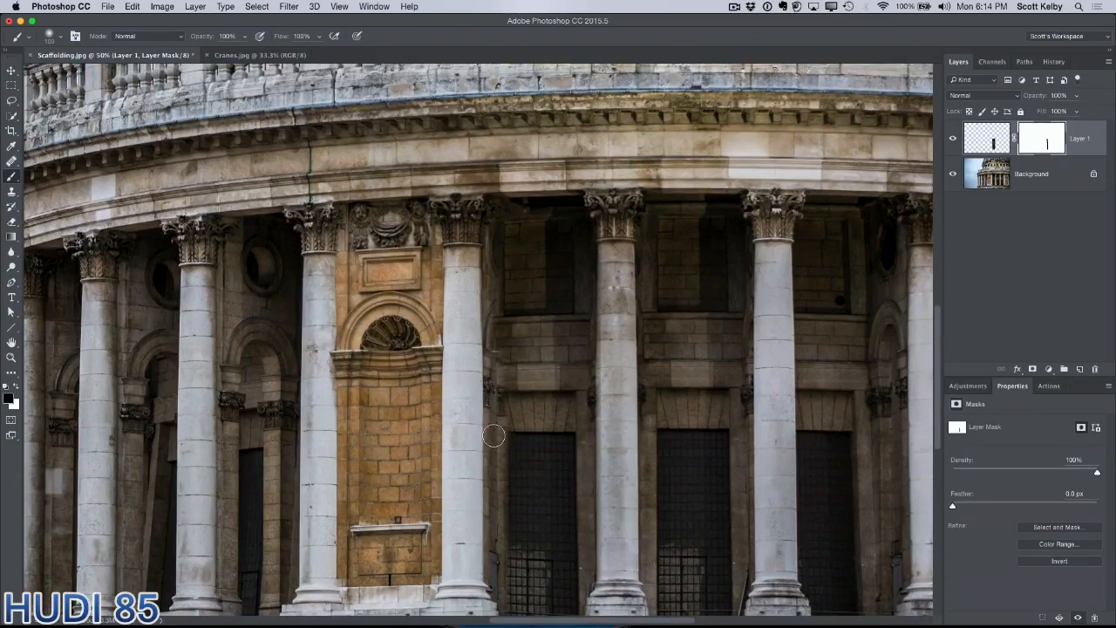
{"action": "key", "text": "space"}
{"action": "left_click_drag", "start_coordinate": [494, 427], "coordinate": [494, 393]}
{"action": "mouse_move", "coordinate": [491, 334]}
{"action": "left_mouse_down"}
{"action": "mouse_move", "coordinate": [484, 175]}
{"action": "mouse_move", "coordinate": [503, 185]}
{"action": "mouse_move", "coordinate": [491, 224]}
{"action": "mouse_move", "coordinate": [498, 568]}
{"action": "mouse_move", "coordinate": [513, 500]}
{"action": "left_mouse_up"}
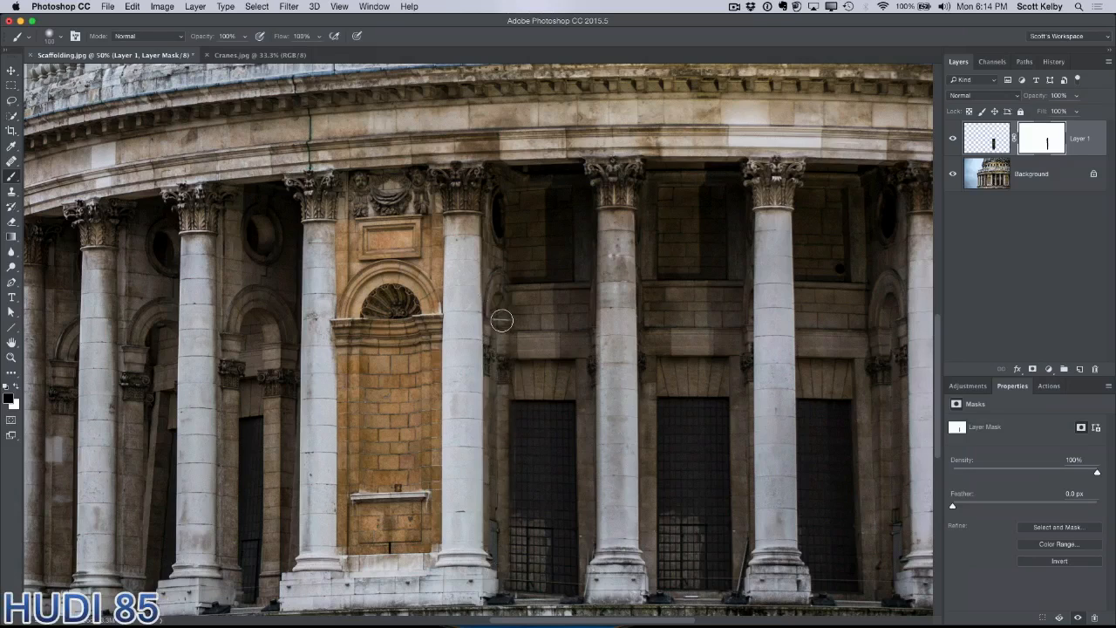
Cover the leftover scaffolding near the column by painting white on the mask with a smaller brush
{"action": "key", "text": "x"}
{"action": "key", "text": "bracketleft"}
{"action": "key", "text": "bracketleft"}
{"action": "key", "text": "bracketleft"}
{"action": "key", "text": "bracketleft"}
Compare the bay before and after the repair by toggling the visibility of Layer 1
{"action": "left_click", "coordinate": [953, 142]}
{"action": "left_click", "coordinate": [953, 142]}
{"action": "left_click", "coordinate": [953, 143]}
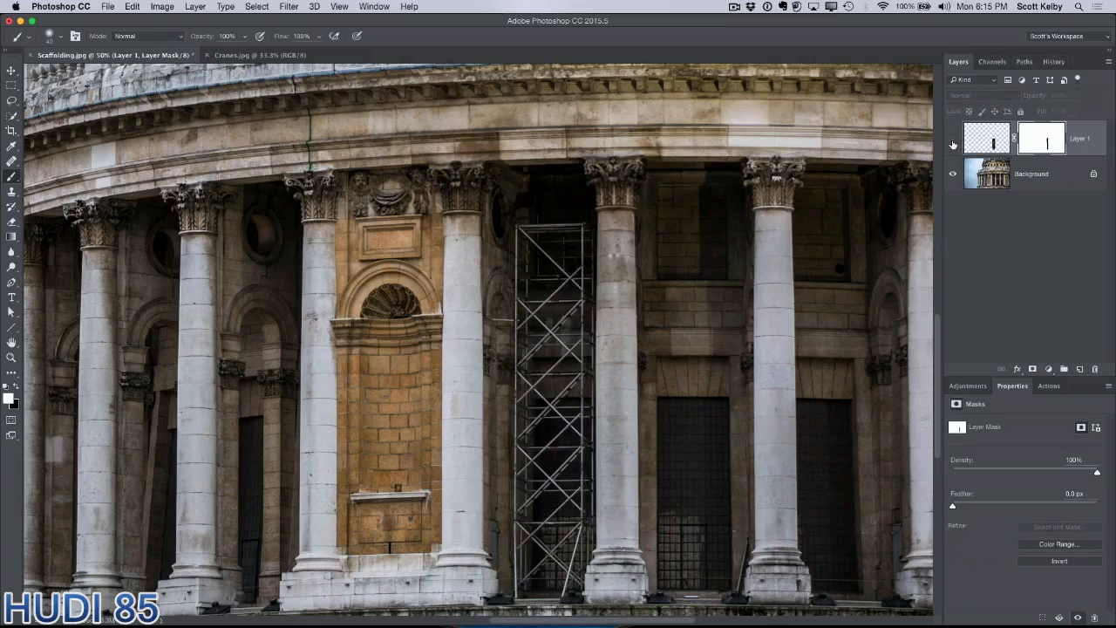
{"action": "left_click", "coordinate": [954, 142]}
{"action": "left_click", "coordinate": [953, 142]}
{"action": "left_click", "coordinate": [953, 142]}
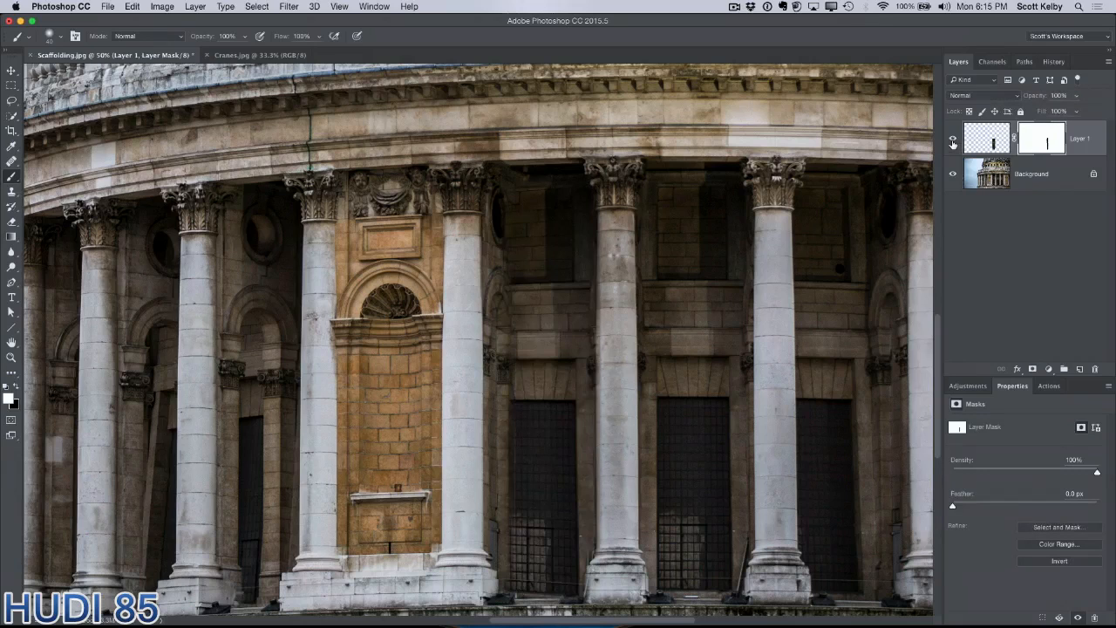
{"action": "left_click", "coordinate": [953, 142]}
Distort the patch's lower corner beside the niche column and its opposite upper corner to refine the fit between the columns
{"action": "key", "text": "ctrl+t"}
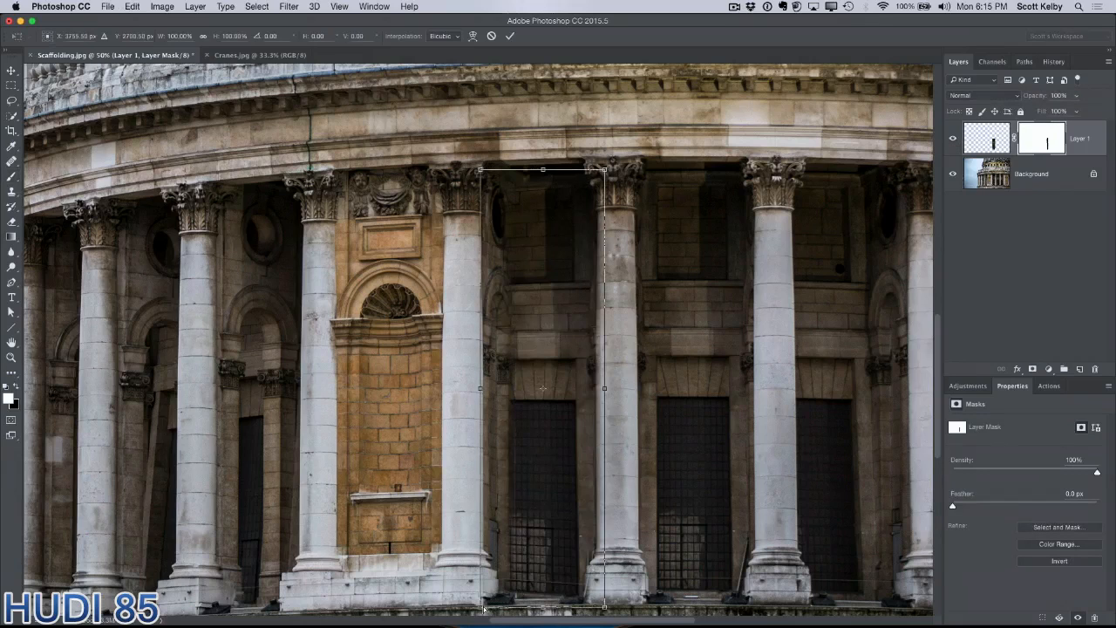
{"action": "left_click_drag", "start_coordinate": [480, 612], "coordinate": [481, 609]}
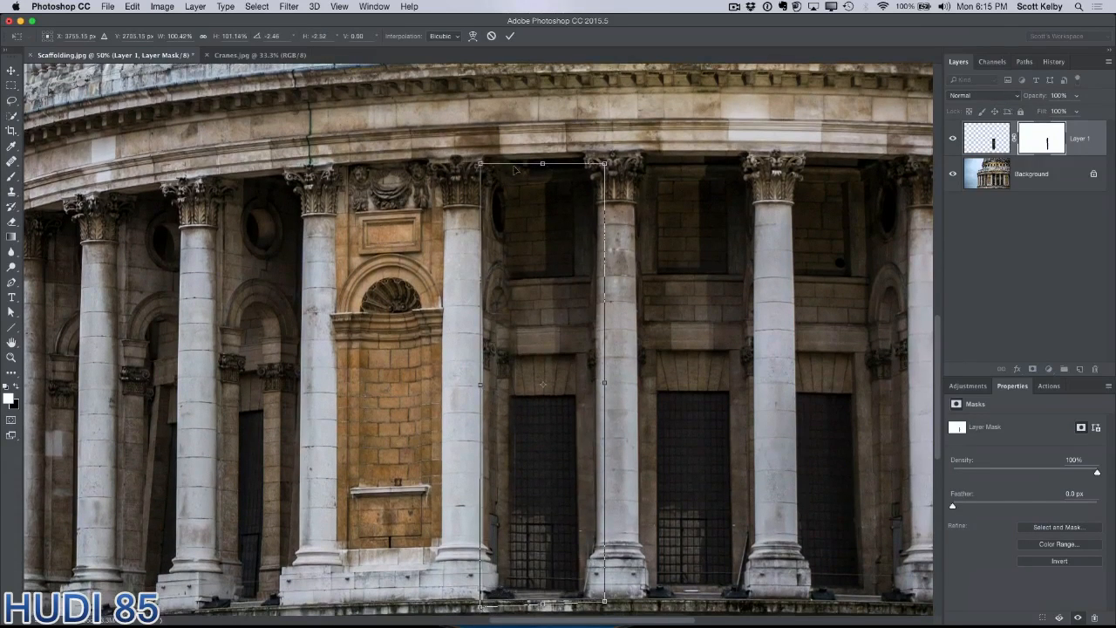
{"action": "left_click_drag", "start_coordinate": [603, 164], "coordinate": [599, 166]}
{"action": "key", "text": "Return"}
Examine the whole cathedral photo with and without the scaffolding patch
{"action": "key", "text": "super+minus"}
{"action": "key", "text": "super+minus"}
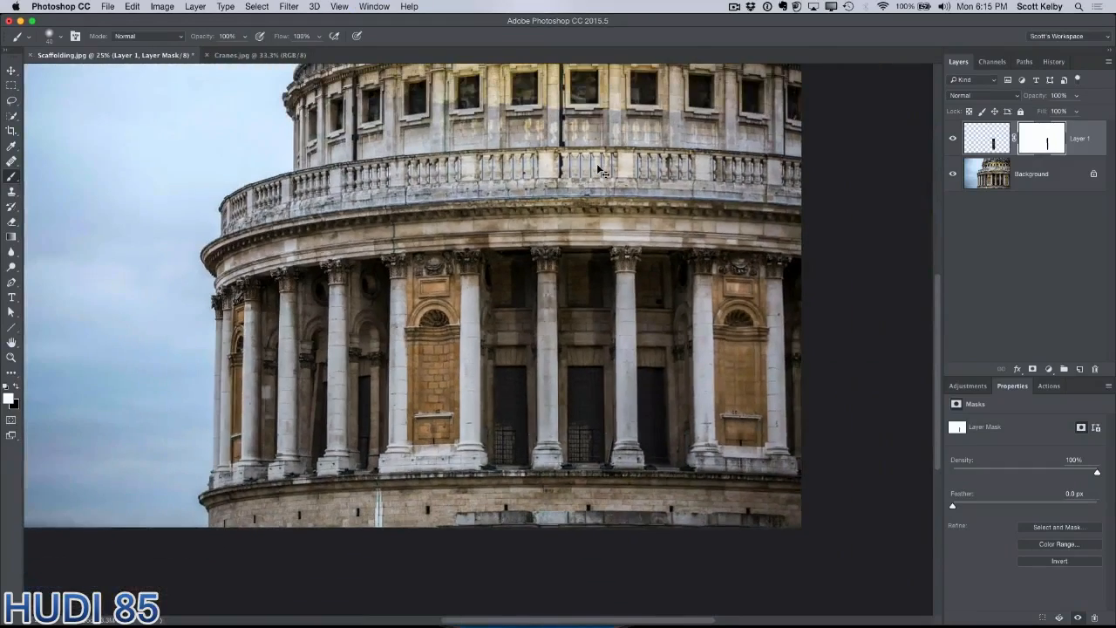
{"action": "key", "text": "super+minus"}
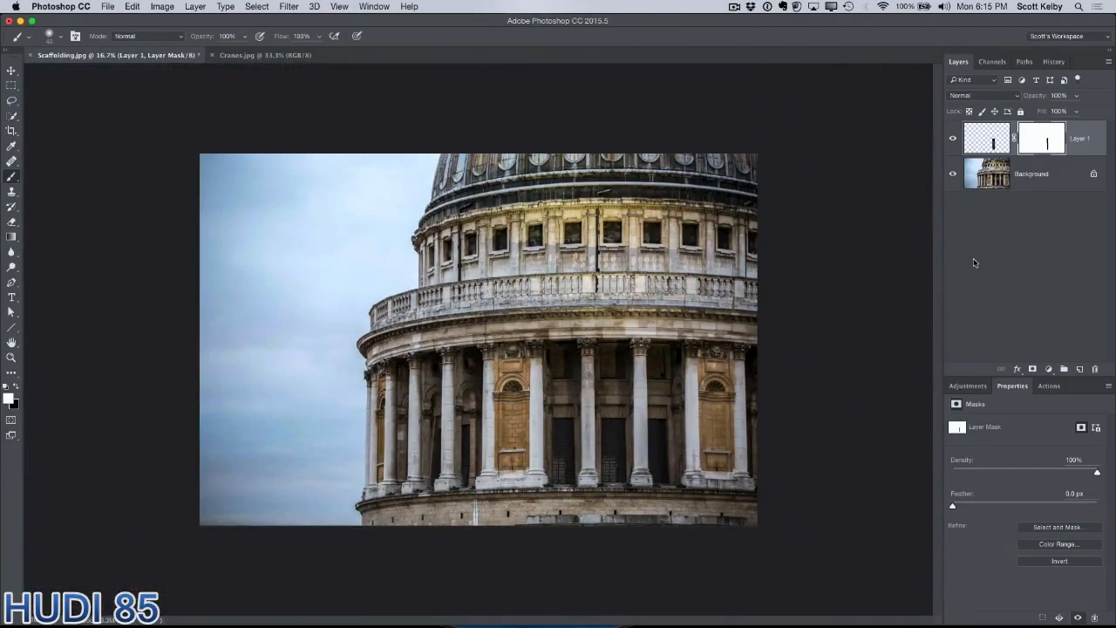
{"action": "left_click", "coordinate": [954, 139]}
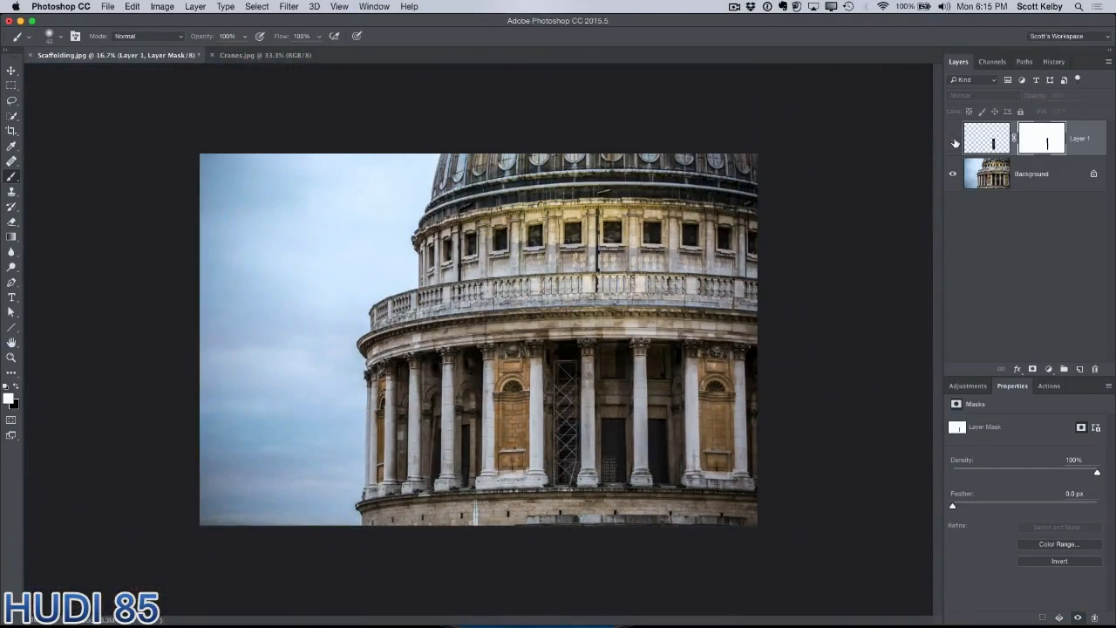
{"action": "left_click", "coordinate": [954, 139]}
{"action": "left_click", "coordinate": [954, 140]}
{"action": "left_click", "coordinate": [954, 140]}
{"action": "left_click", "coordinate": [954, 140]}
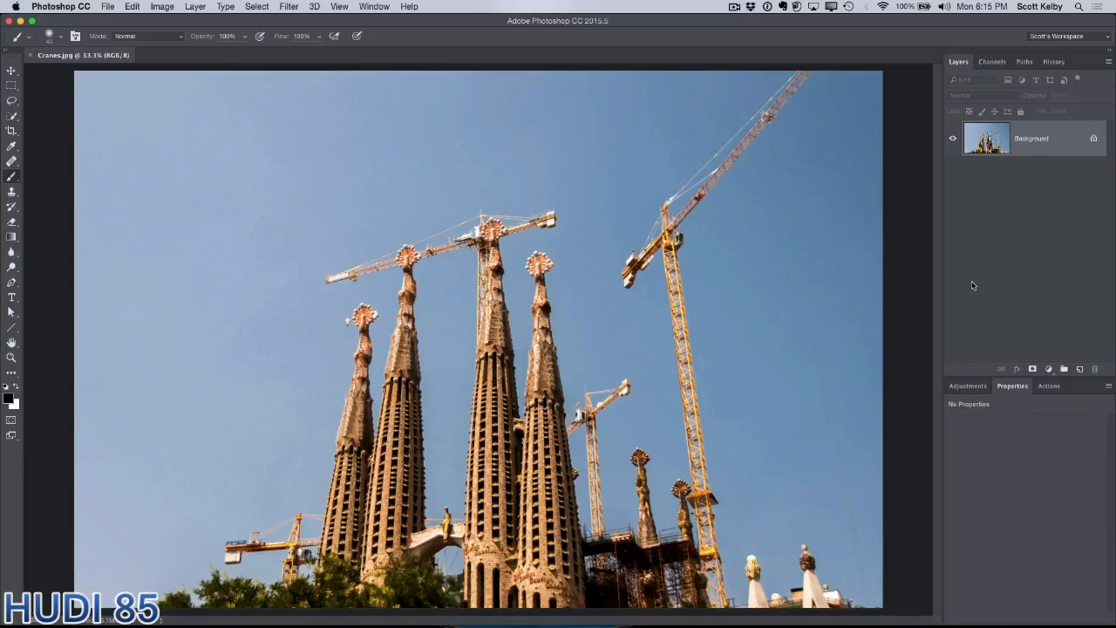
In Cranes.jpg, clone nearby sky over sections of the tallest crane's jib and lower mast with an enlarged Clone Stamp brush
{"action": "key", "text": "super+minus"}
{"action": "key", "text": "super+plus"}
{"action": "left_click", "coordinate": [11, 192]}
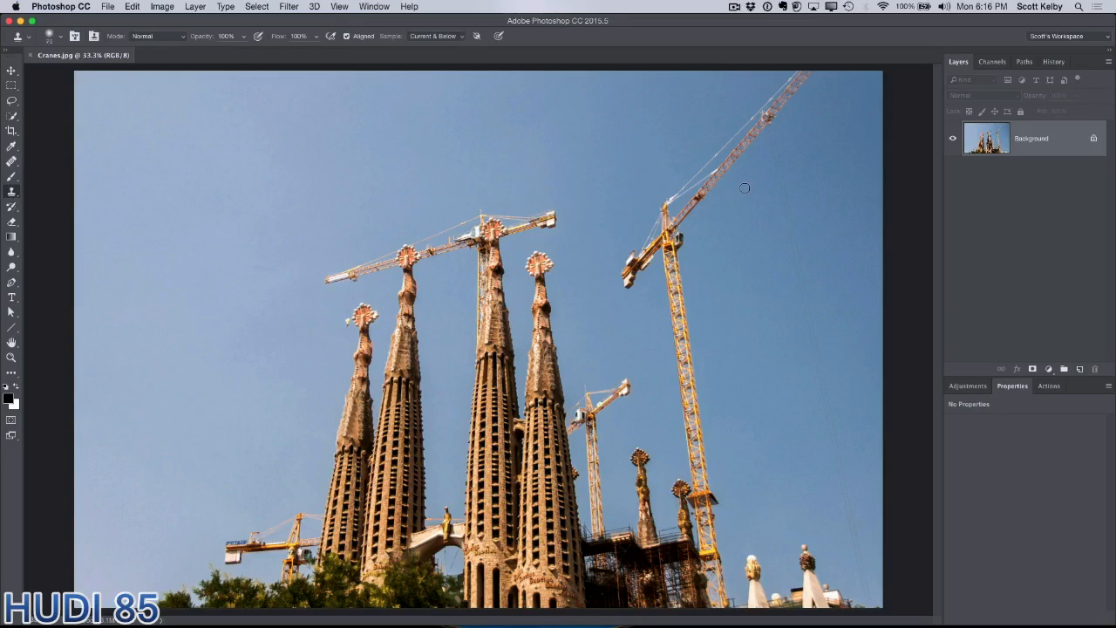
{"action": "key", "text": "bracketright"}
{"action": "key", "text": "bracketright"}
{"action": "key", "text": "bracketright"}
{"action": "key", "text": "bracketright"}
{"action": "left_click", "coordinate": [824, 126], "text": "alt"}
{"action": "mouse_move", "coordinate": [784, 107]}
{"action": "left_mouse_down"}
{"action": "mouse_move", "coordinate": [790, 114]}
{"action": "mouse_move", "coordinate": [778, 101]}
{"action": "left_mouse_up"}
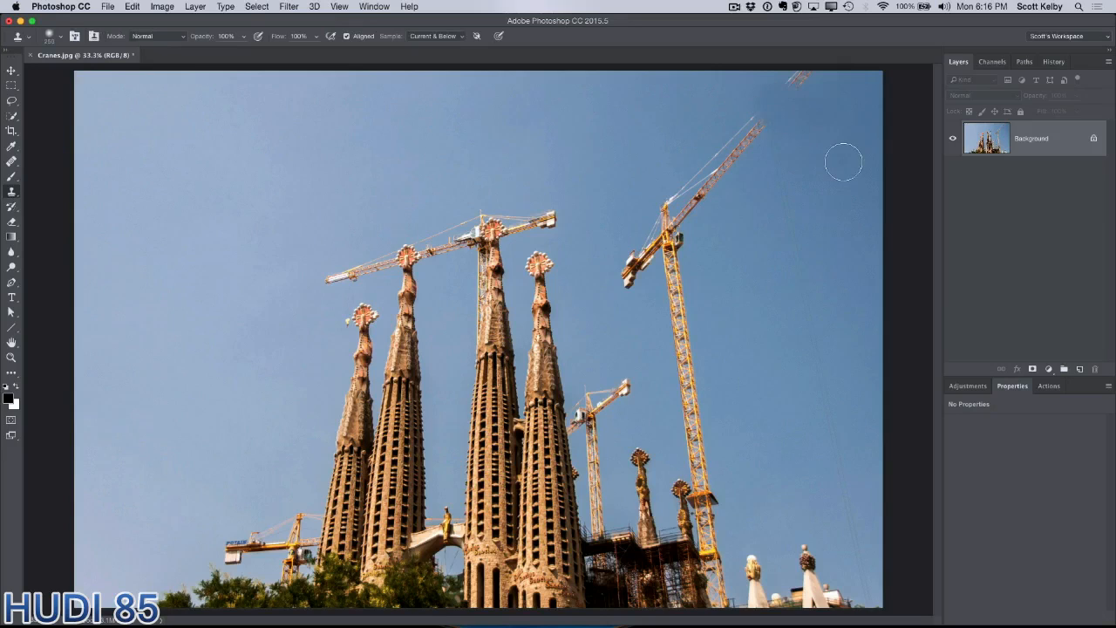
{"action": "left_click", "coordinate": [725, 451], "text": "alt"}
{"action": "mouse_move", "coordinate": [698, 443]}
{"action": "left_mouse_down"}
{"action": "mouse_move", "coordinate": [715, 440]}
{"action": "mouse_move", "coordinate": [668, 449]}
{"action": "mouse_move", "coordinate": [702, 444]}
{"action": "left_mouse_up"}
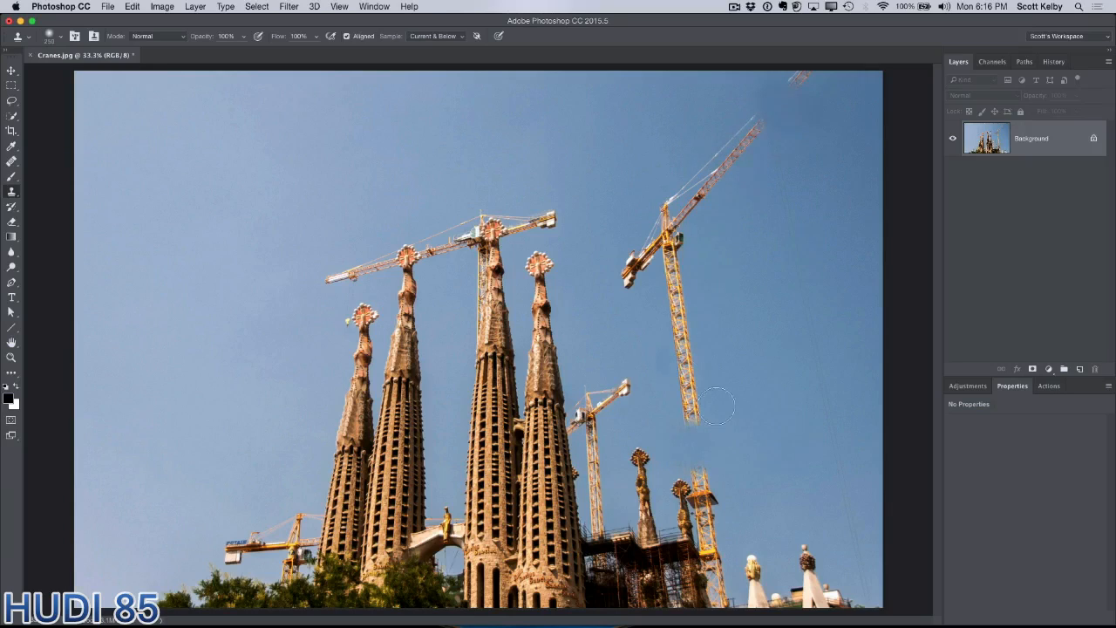
Undo the latest clone strokes over the tallest crane's jib and mast
{"action": "key", "text": "super+alt+z"}
{"action": "key", "text": "super+alt+z"}
{"action": "key", "text": "super+alt+z"}
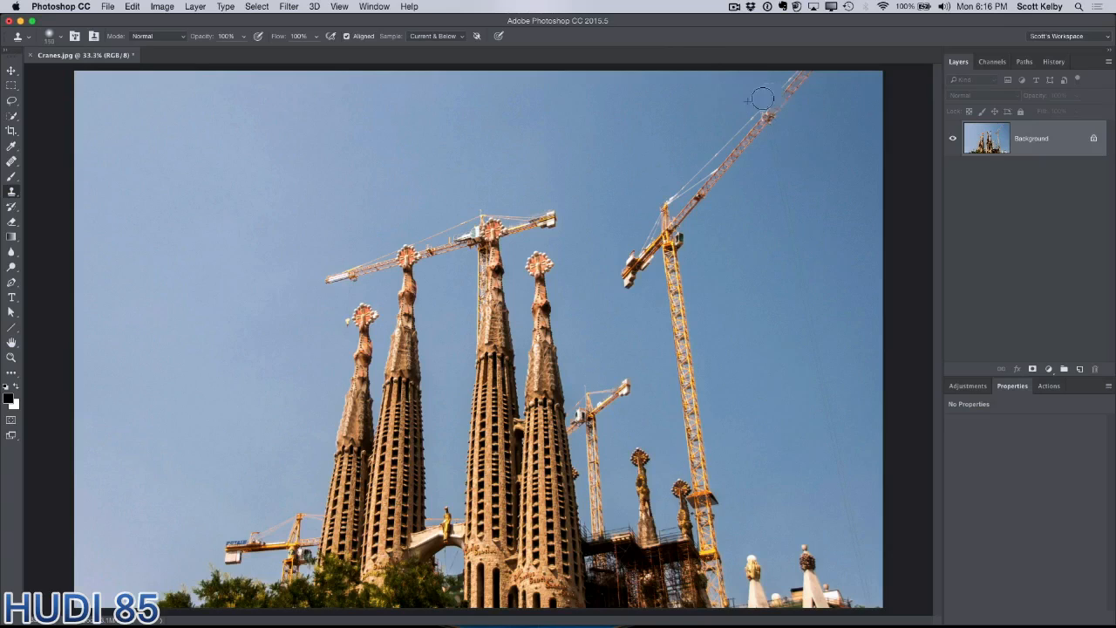
Clone narrow sky gaps across the tallest crane's upper jib and its lower mast with a smaller brush
{"action": "mouse_move", "coordinate": [769, 99]}
{"action": "left_mouse_down"}
{"action": "mouse_move", "coordinate": [795, 99]}
{"action": "mouse_move", "coordinate": [778, 103]}
{"action": "left_mouse_up"}
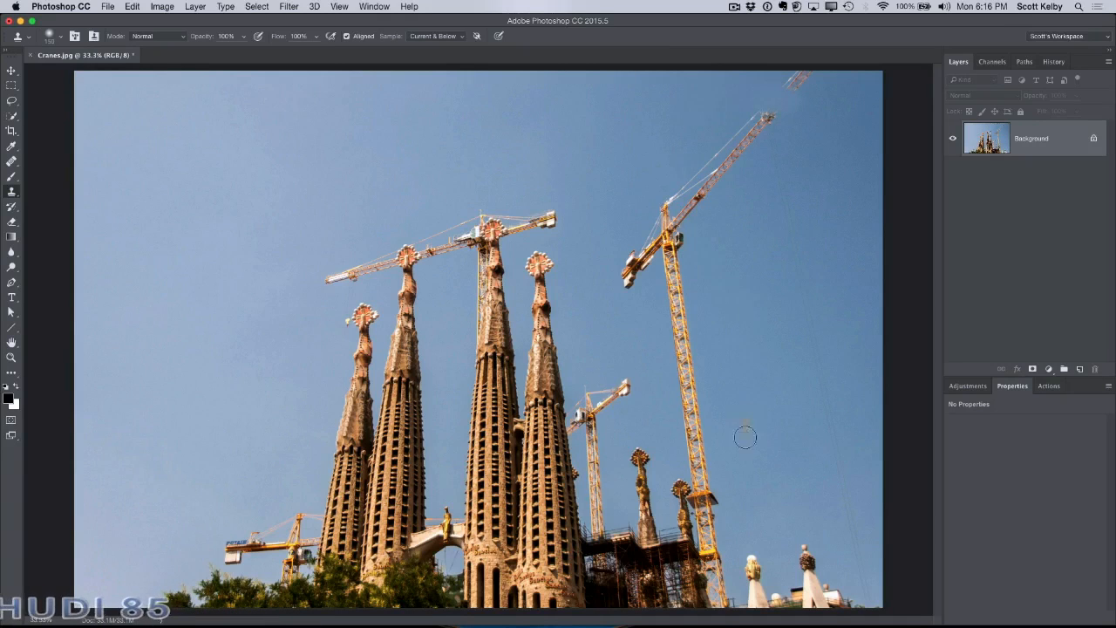
{"action": "left_click", "coordinate": [717, 432], "text": "alt"}
{"action": "mouse_move", "coordinate": [704, 433]}
{"action": "left_mouse_down"}
{"action": "mouse_move", "coordinate": [686, 433]}
{"action": "mouse_move", "coordinate": [703, 435]}
{"action": "left_mouse_up"}
{"action": "left_click", "coordinate": [723, 432], "text": "alt"}
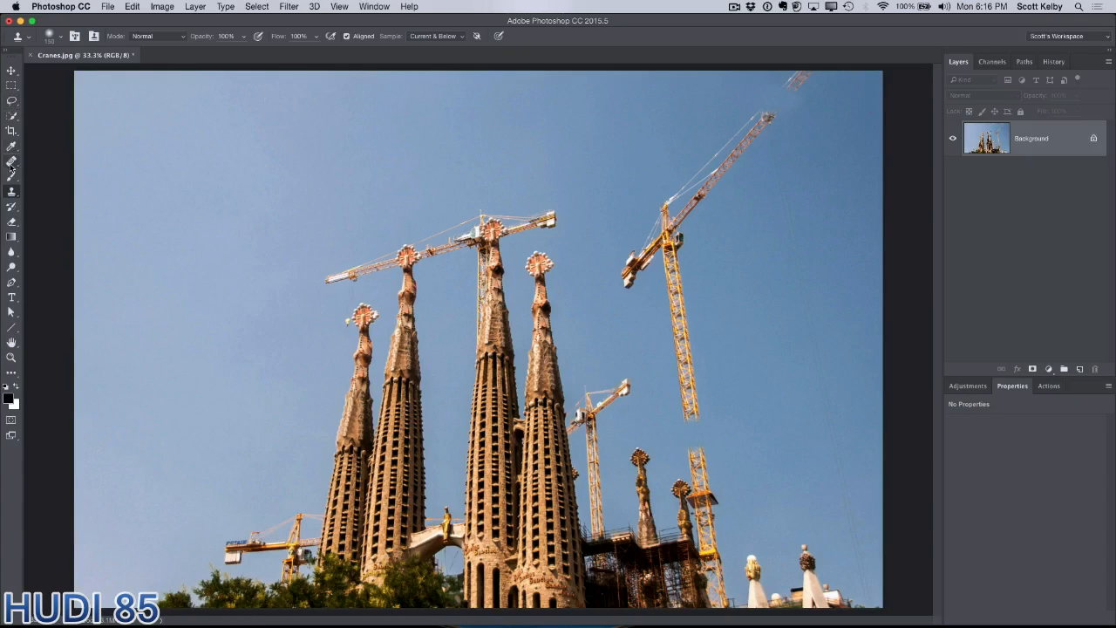
Outline the isolated middle section of the tallest crane with the Patch tool, replace it with clean sky, and deselect
{"action": "left_click_drag", "start_coordinate": [12, 162], "coordinate": [53, 184]}
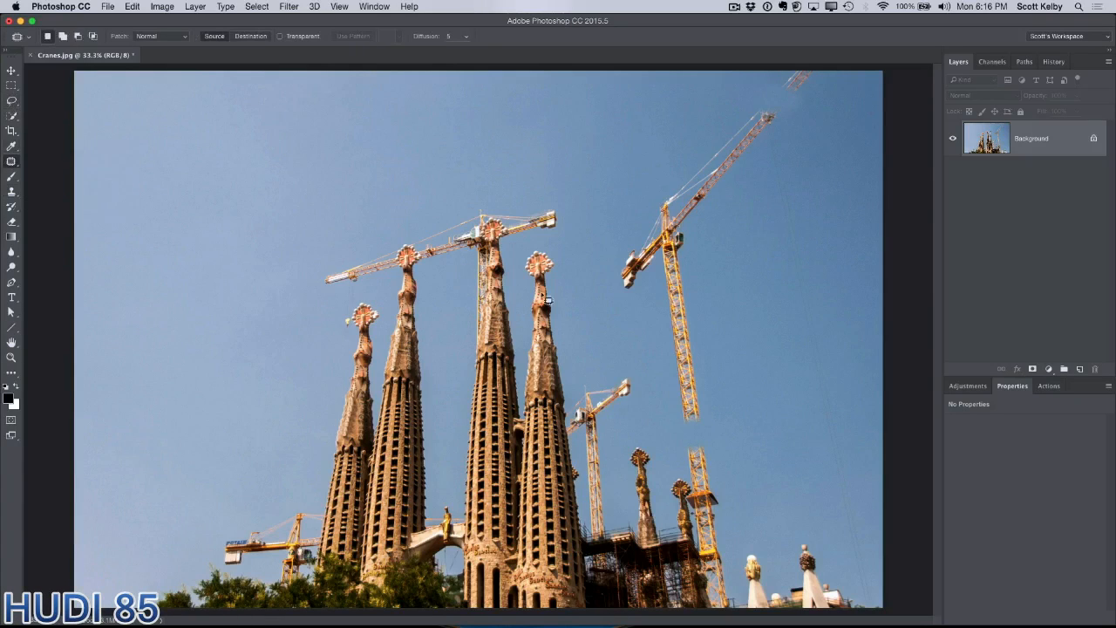
{"action": "mouse_move", "coordinate": [701, 337]}
{"action": "left_mouse_down"}
{"action": "mouse_move", "coordinate": [707, 422]}
{"action": "mouse_move", "coordinate": [692, 439]}
{"action": "mouse_move", "coordinate": [673, 406]}
{"action": "mouse_move", "coordinate": [657, 285]}
{"action": "mouse_move", "coordinate": [624, 303]}
{"action": "mouse_move", "coordinate": [620, 281]}
{"action": "mouse_move", "coordinate": [666, 183]}
{"action": "mouse_move", "coordinate": [740, 135]}
{"action": "left_mouse_up"}
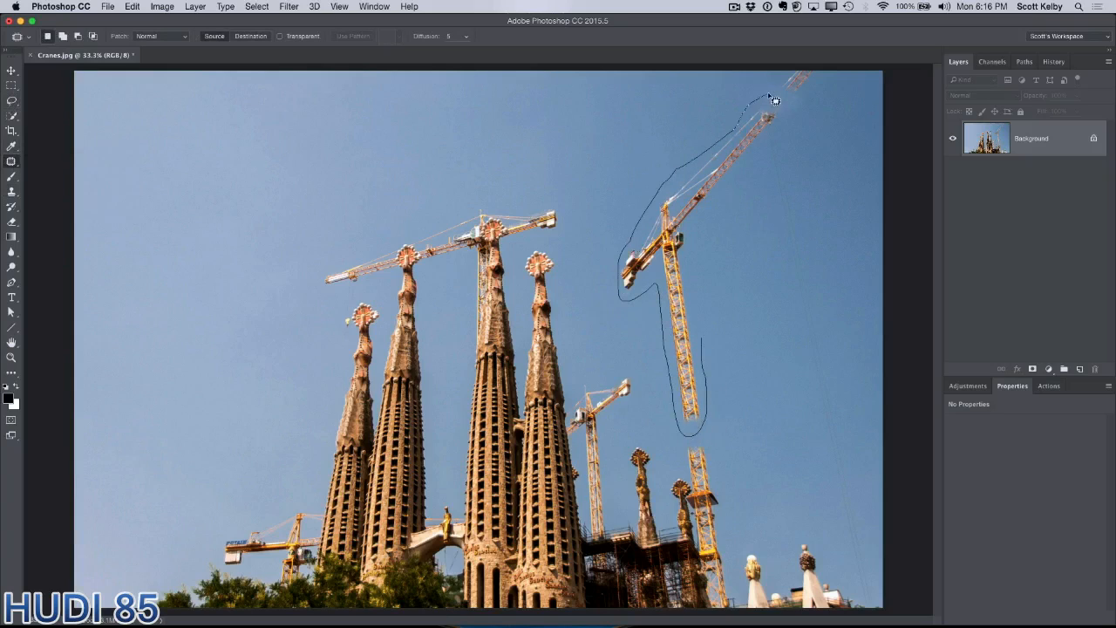
{"action": "mouse_move", "coordinate": [776, 101]}
{"action": "left_mouse_down"}
{"action": "mouse_move", "coordinate": [774, 151]}
{"action": "mouse_move", "coordinate": [714, 220]}
{"action": "mouse_move", "coordinate": [368, 257]}
{"action": "mouse_move", "coordinate": [263, 248]}
{"action": "left_mouse_up"}
{"action": "key", "text": "super+d"}
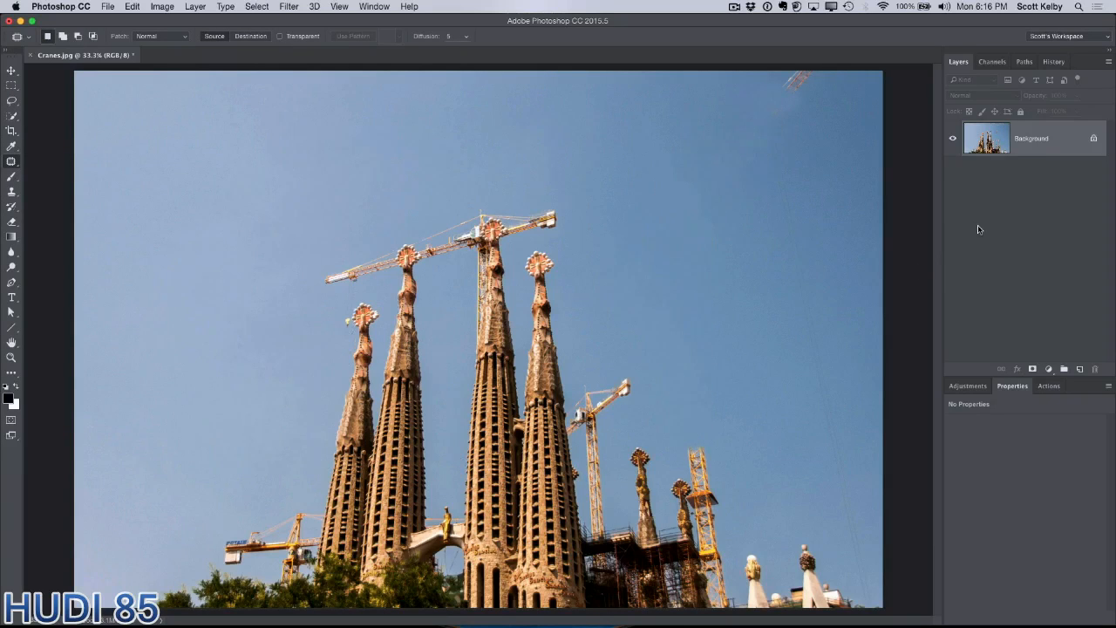
Patch the leftover jib tip at the photo's upper edge with nearby sky, undoing one poor patch, and deselect
{"action": "mouse_move", "coordinate": [823, 88]}
{"action": "left_mouse_down"}
{"action": "mouse_move", "coordinate": [802, 116]}
{"action": "mouse_move", "coordinate": [752, 115]}
{"action": "left_mouse_up"}
{"action": "left_click_drag", "start_coordinate": [839, 63], "coordinate": [838, 67]}
{"action": "left_click_drag", "start_coordinate": [799, 102], "coordinate": [822, 318]}
{"action": "key", "text": "super+z"}
{"action": "left_click_drag", "start_coordinate": [789, 96], "coordinate": [701, 101]}
{"action": "key", "text": "super+d"}
{"action": "key", "text": "super+equal"}
{"action": "key", "text": "super+BackSpace"}
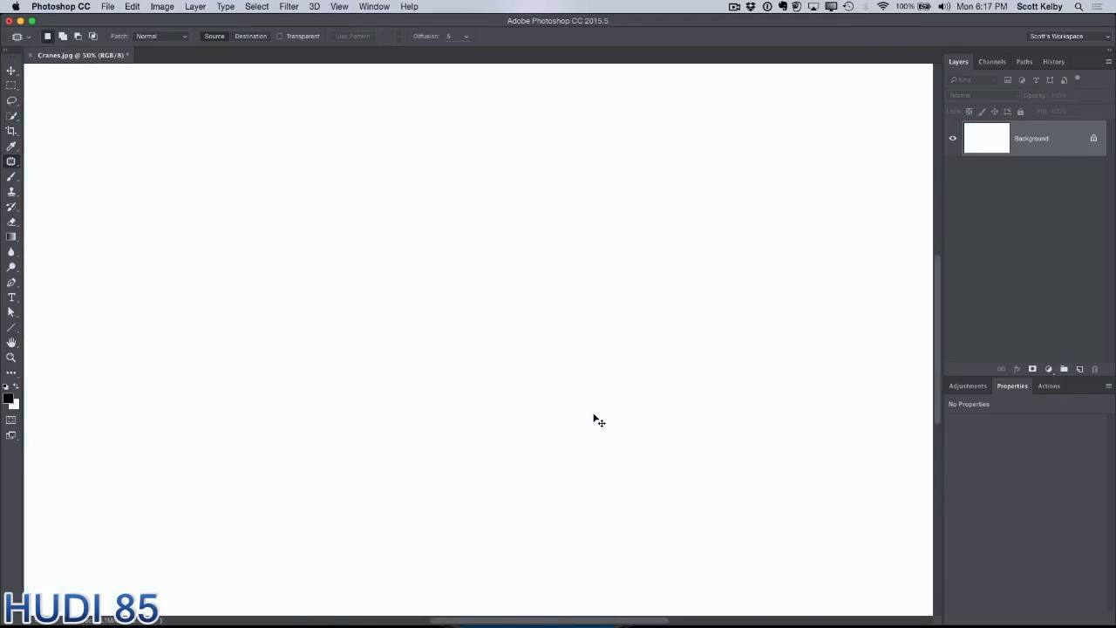
{"action": "key", "text": "super+z"}
Set up the Clone Stamp with a much smaller brush for the crane mast above the dark scaffolding
{"action": "key", "text": "super+equal"}
{"action": "key", "text": "super+equal"}
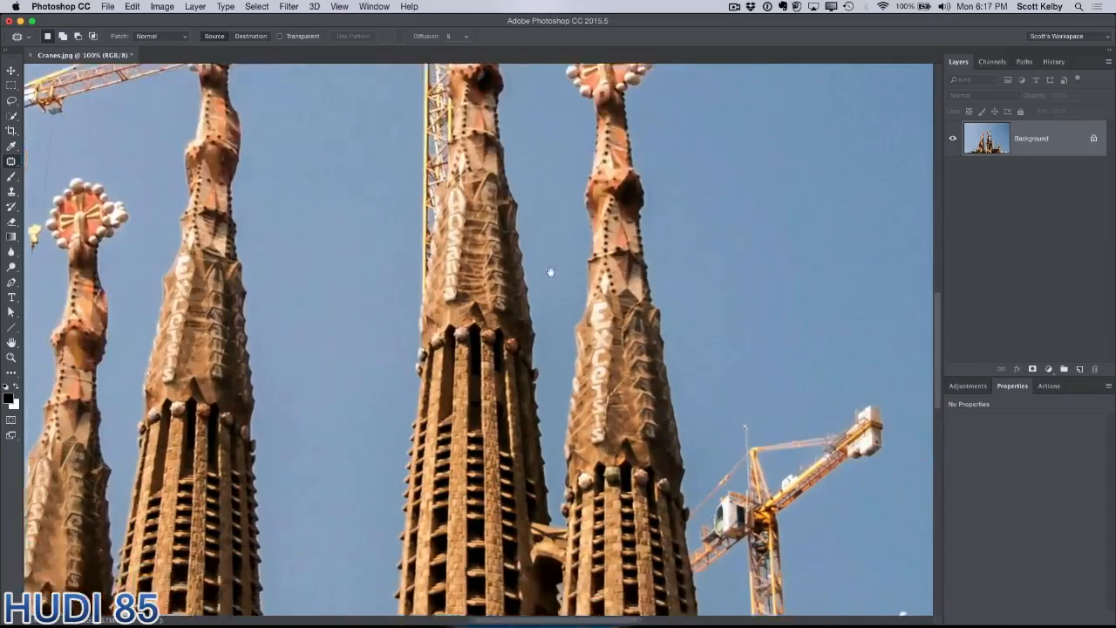
{"action": "left_click_drag", "start_coordinate": [550, 272], "coordinate": [436, 87]}
{"action": "left_click_drag", "start_coordinate": [722, 569], "coordinate": [560, 322]}
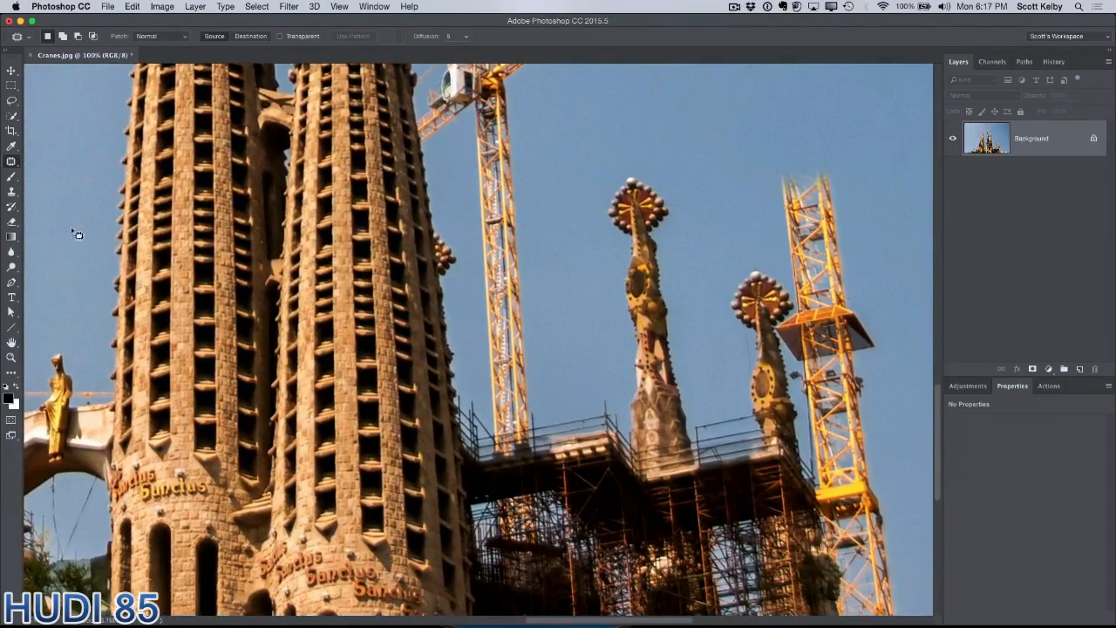
{"action": "left_click", "coordinate": [10, 192]}
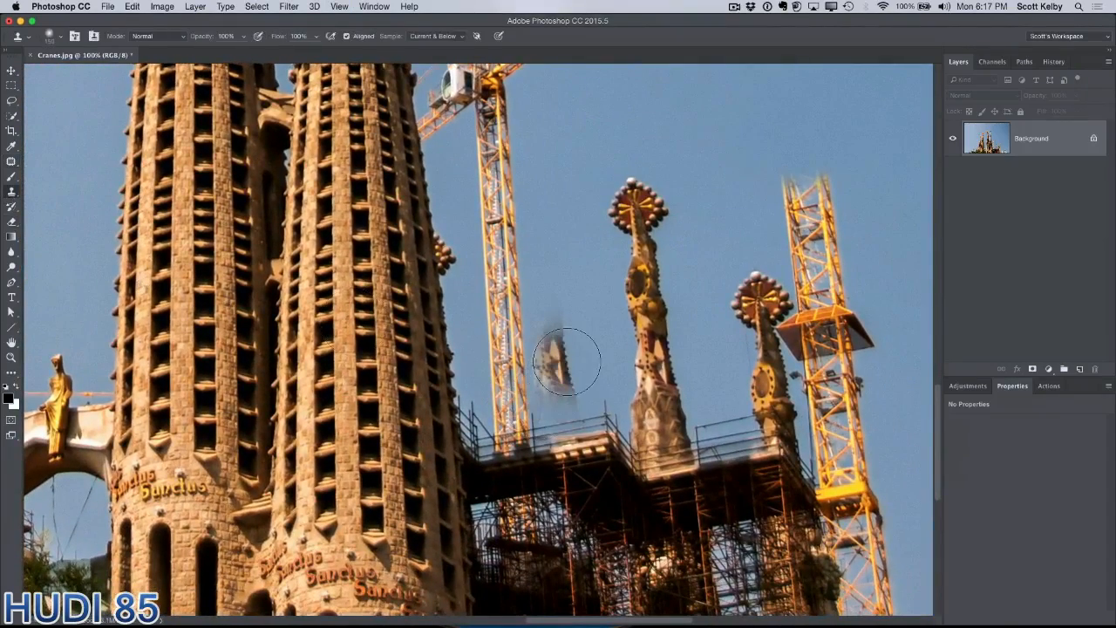
{"action": "key", "text": "bracketleft"}
{"action": "key", "text": "bracketleft"}
{"action": "key", "text": "bracketleft"}
{"action": "key", "text": "bracketleft"}
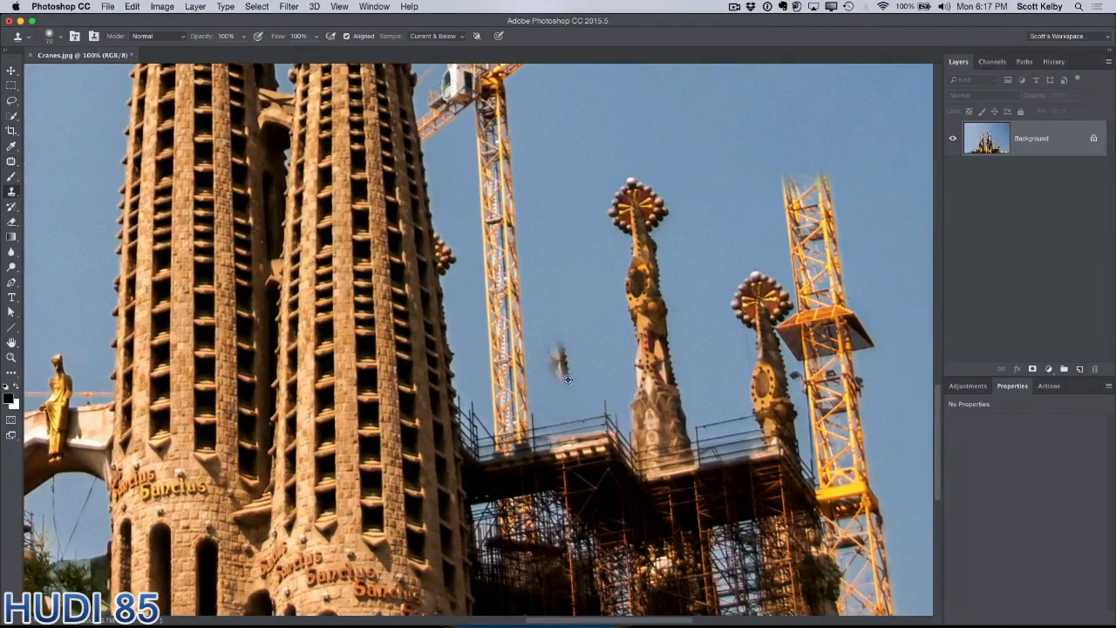
{"action": "key", "text": "bracketleft"}
{"action": "key", "text": "bracketleft"}
Clone a strip of sky across the smaller crane's mast just above the scaffolding platform
{"action": "left_click_drag", "start_coordinate": [566, 380], "coordinate": [562, 378]}
{"action": "left_click", "coordinate": [555, 381], "text": "alt"}
{"action": "left_click_drag", "start_coordinate": [515, 382], "coordinate": [488, 380]}
{"action": "left_click", "coordinate": [565, 375], "text": "alt"}
Choose the hard 24 px round brush and clone sky between the smaller crane's jib and the tower's edge
{"action": "scroll", "coordinate": [567, 315], "scroll_direction": "up", "scroll_amount": 5}
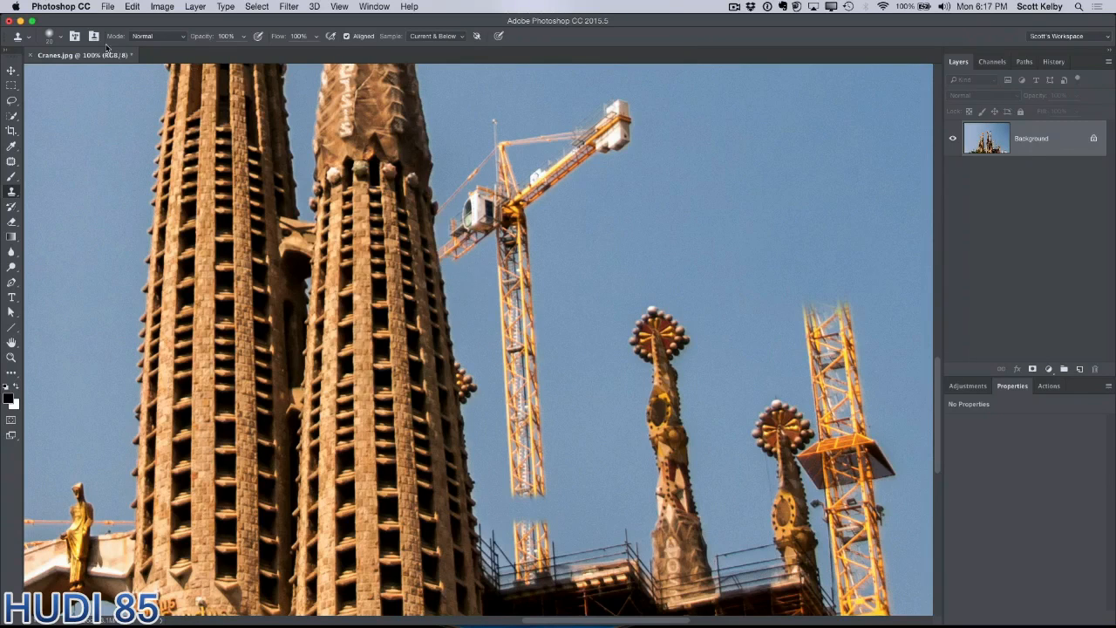
{"action": "left_click", "coordinate": [61, 38]}
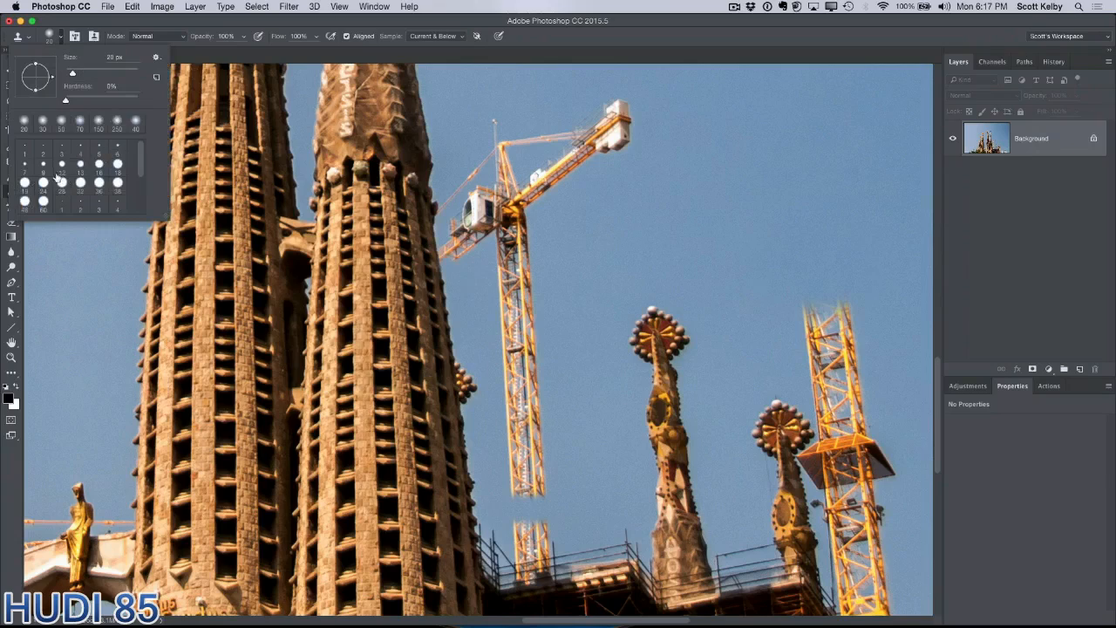
{"action": "left_click", "coordinate": [43, 183]}
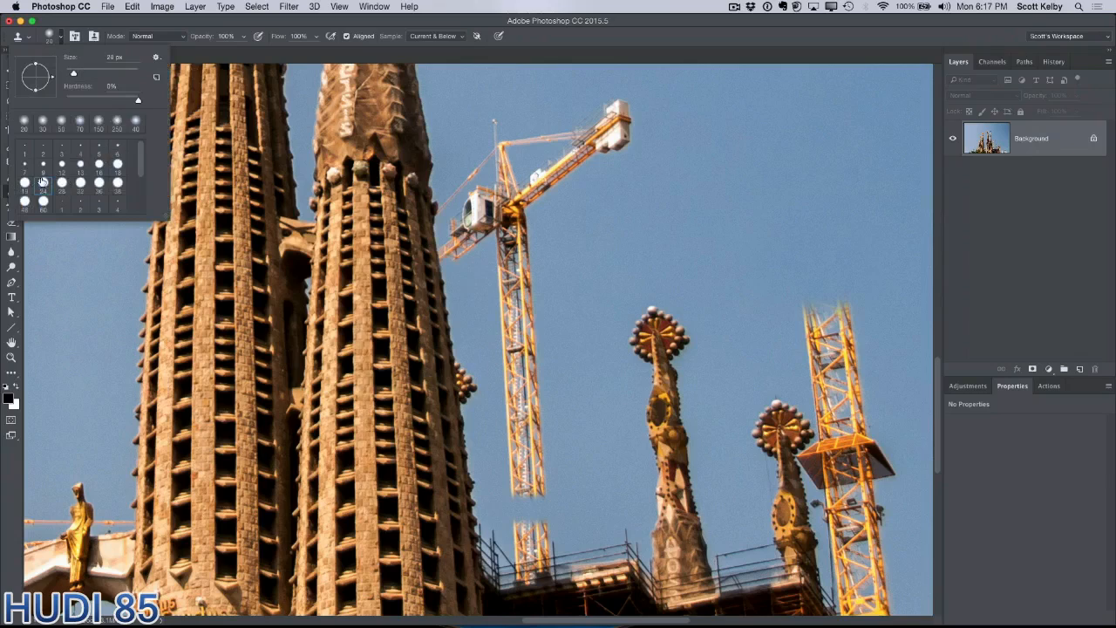
{"action": "left_click", "coordinate": [546, 56]}
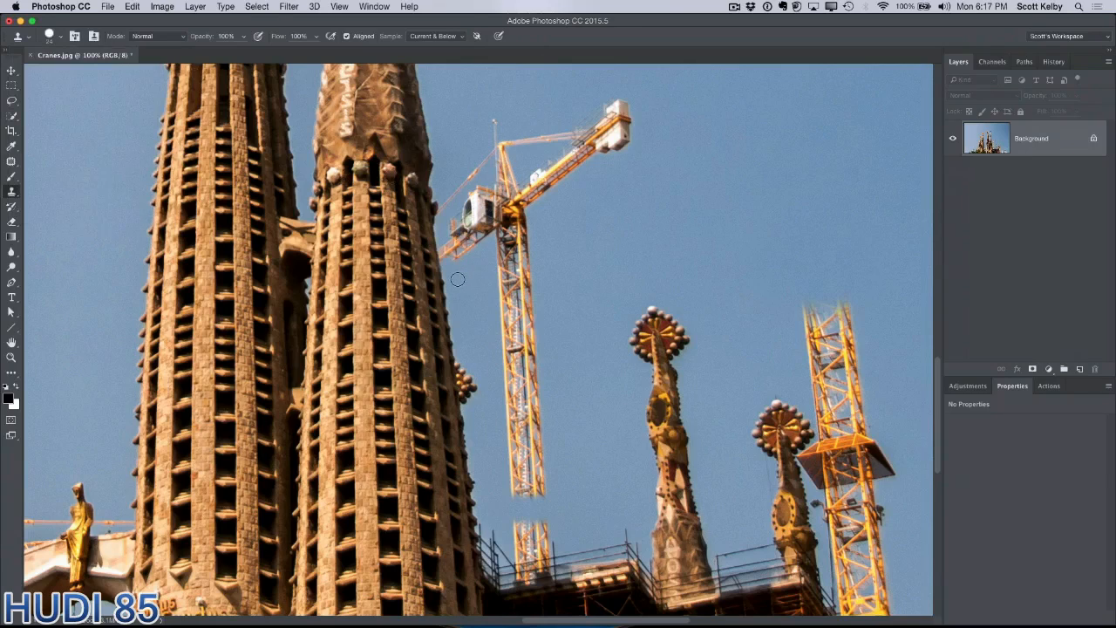
{"action": "key", "text": "super+plus"}
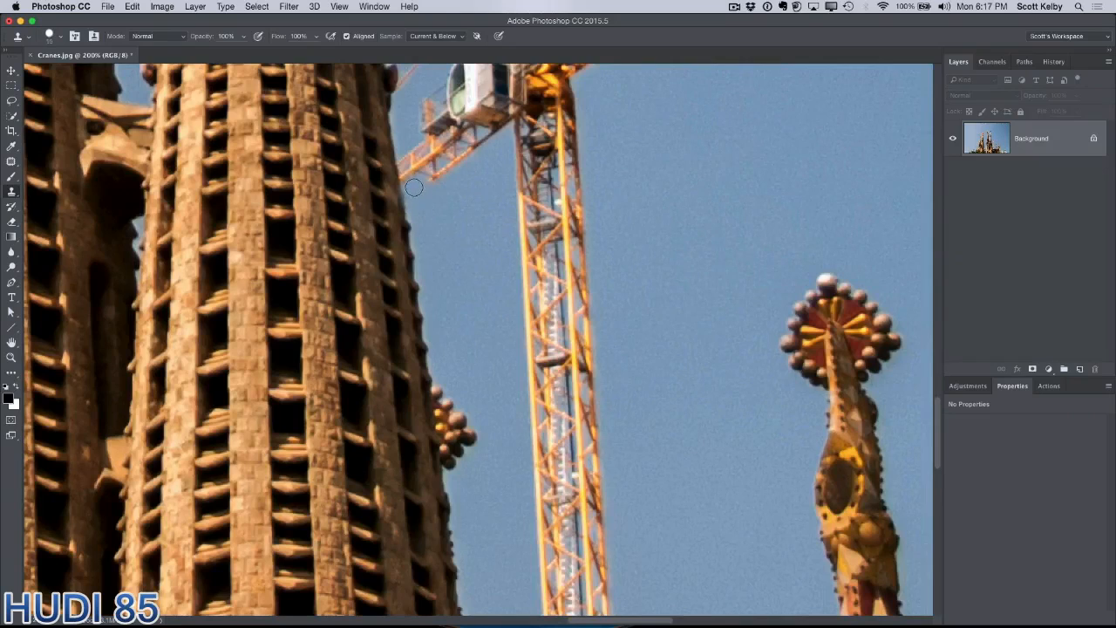
{"action": "mouse_move", "coordinate": [413, 188]}
{"action": "left_mouse_down"}
{"action": "mouse_move", "coordinate": [404, 166]}
{"action": "mouse_move", "coordinate": [412, 198]}
{"action": "mouse_move", "coordinate": [407, 181]}
{"action": "left_mouse_up"}
{"action": "key", "text": "super+minus"}
{"action": "key", "text": "super+minus"}
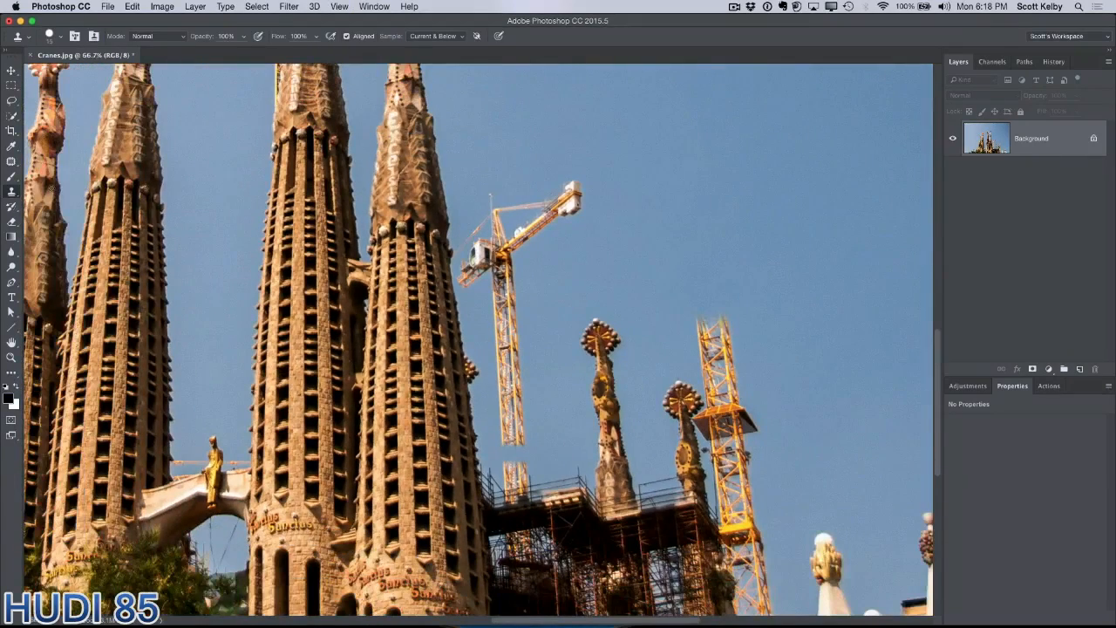
Outline the separated smaller crane with the Patch tool, replace it with open sky, and deselect
{"action": "left_click", "coordinate": [11, 162]}
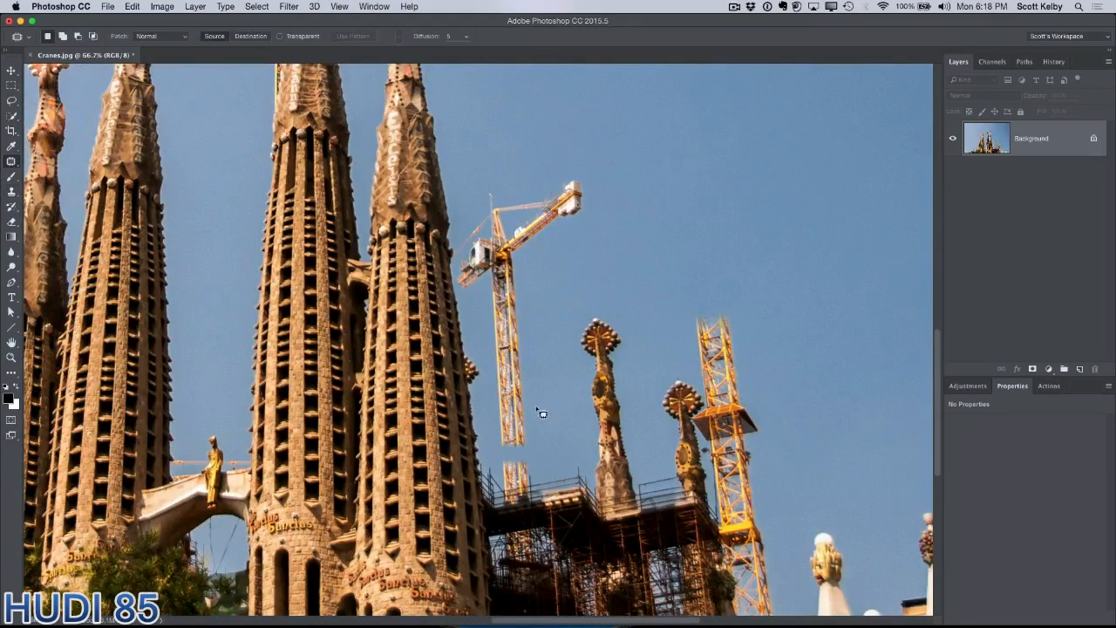
{"action": "mouse_move", "coordinate": [537, 430]}
{"action": "left_mouse_down"}
{"action": "mouse_move", "coordinate": [530, 449]}
{"action": "mouse_move", "coordinate": [504, 455]}
{"action": "left_mouse_up"}
{"action": "mouse_move", "coordinate": [496, 410]}
{"action": "left_mouse_down"}
{"action": "mouse_move", "coordinate": [474, 301]}
{"action": "mouse_move", "coordinate": [454, 276]}
{"action": "mouse_move", "coordinate": [480, 194]}
{"action": "mouse_move", "coordinate": [508, 172]}
{"action": "mouse_move", "coordinate": [573, 167]}
{"action": "mouse_move", "coordinate": [602, 243]}
{"action": "left_mouse_up"}
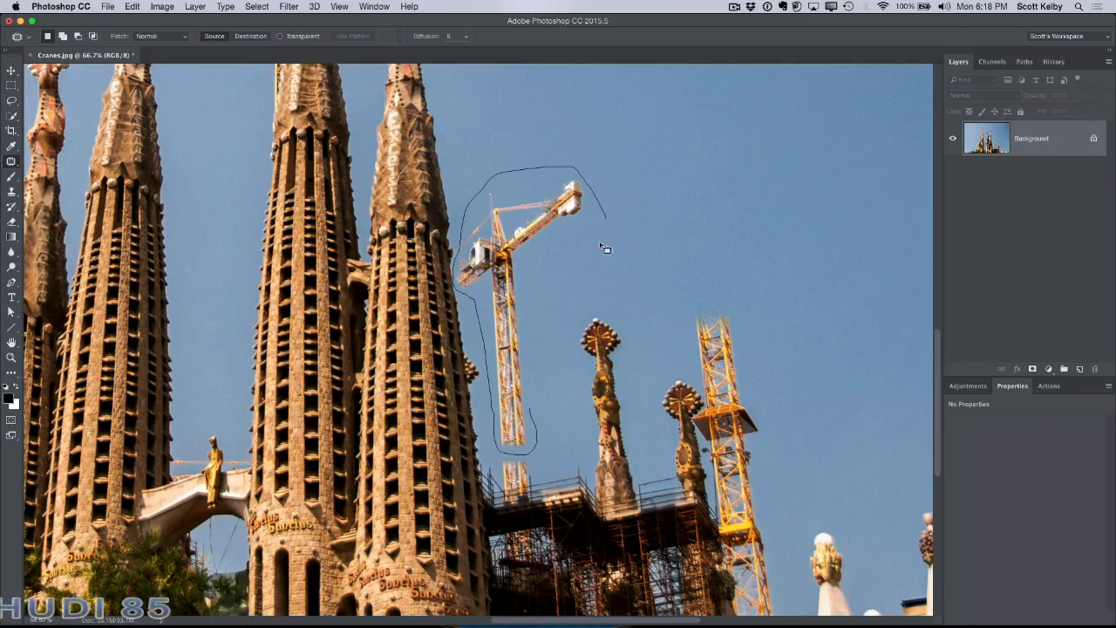
{"action": "left_click_drag", "start_coordinate": [514, 277], "coordinate": [748, 147]}
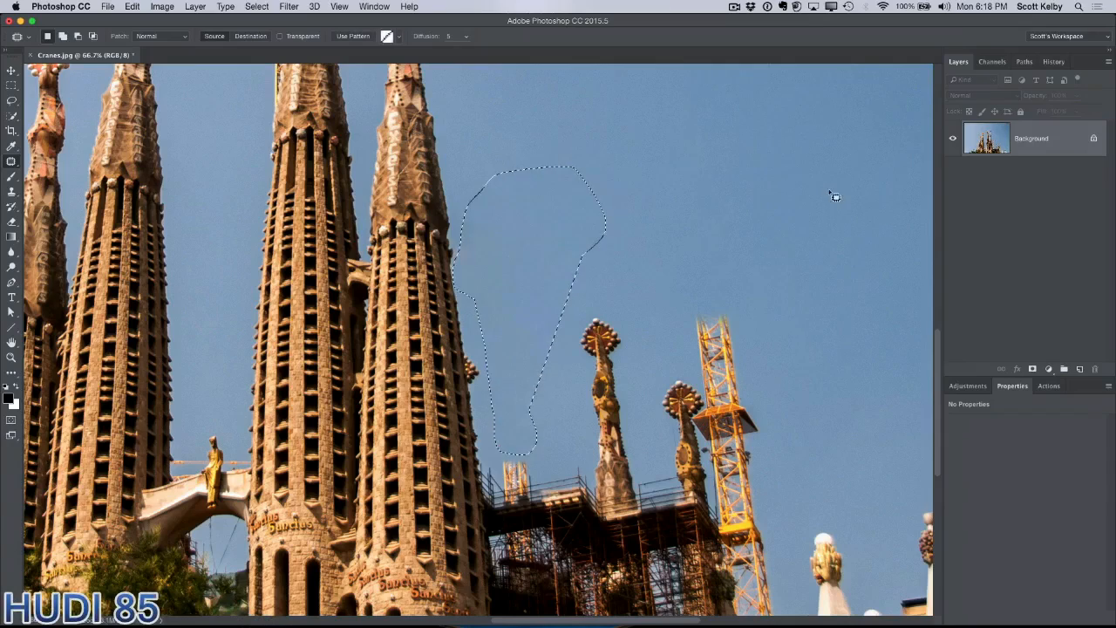
{"action": "key", "text": "super+d"}
Try to clone sky over the yellow crane mast beside the Hosanna spire, then undo the strokes
{"action": "left_click_drag", "start_coordinate": [822, 401], "coordinate": [735, 366]}
{"action": "key", "text": "super+plus"}
{"action": "key", "text": "super+plus"}
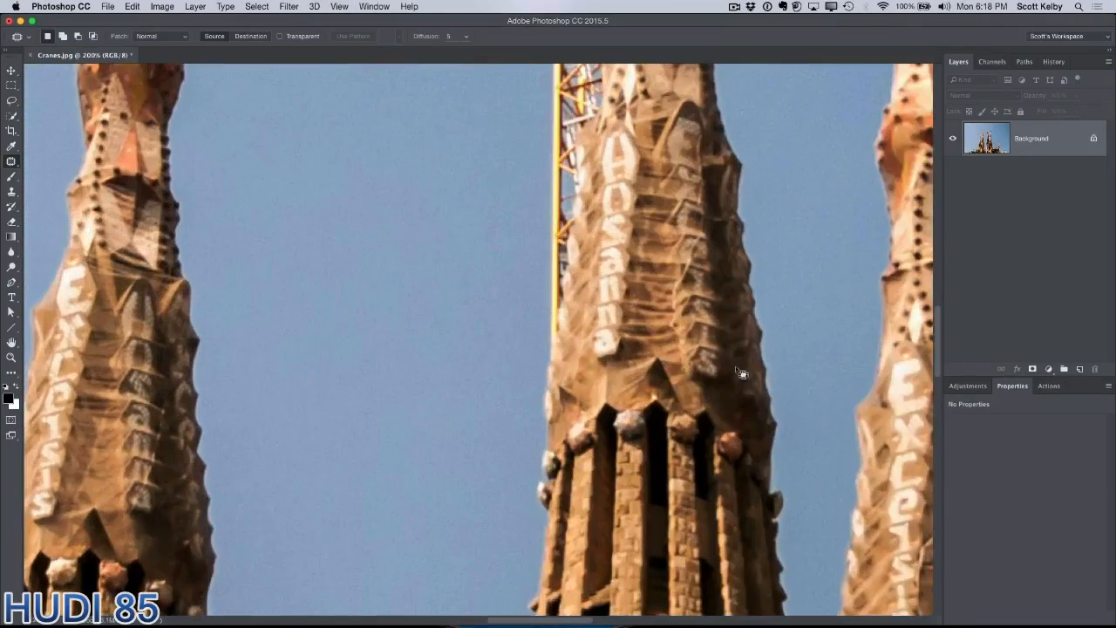
{"action": "left_click_drag", "start_coordinate": [688, 391], "coordinate": [567, 544]}
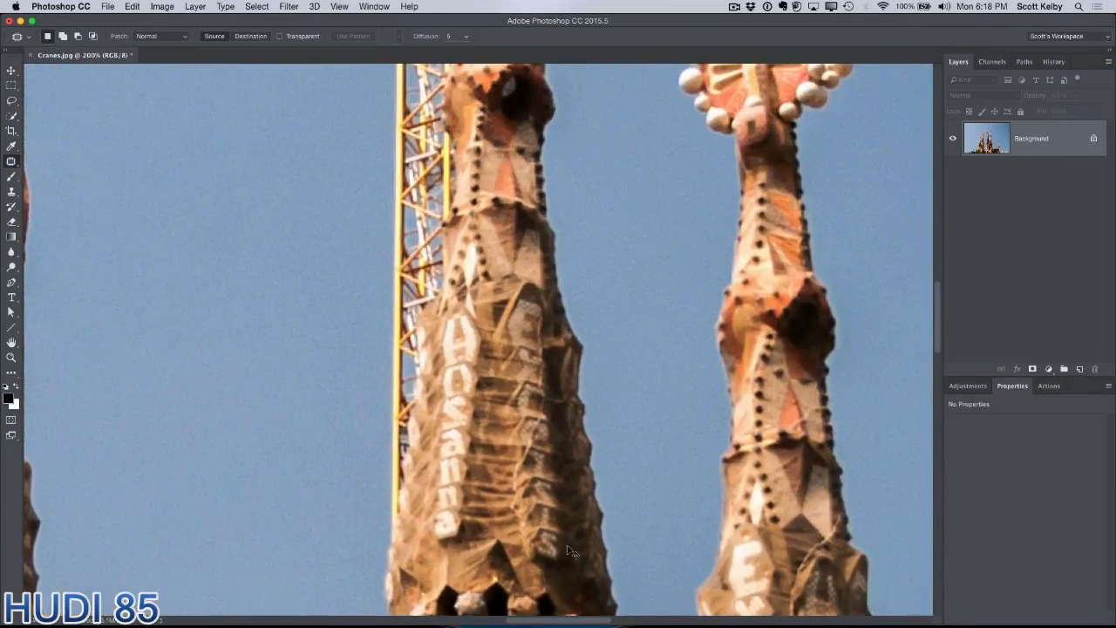
{"action": "key", "text": "super+plus"}
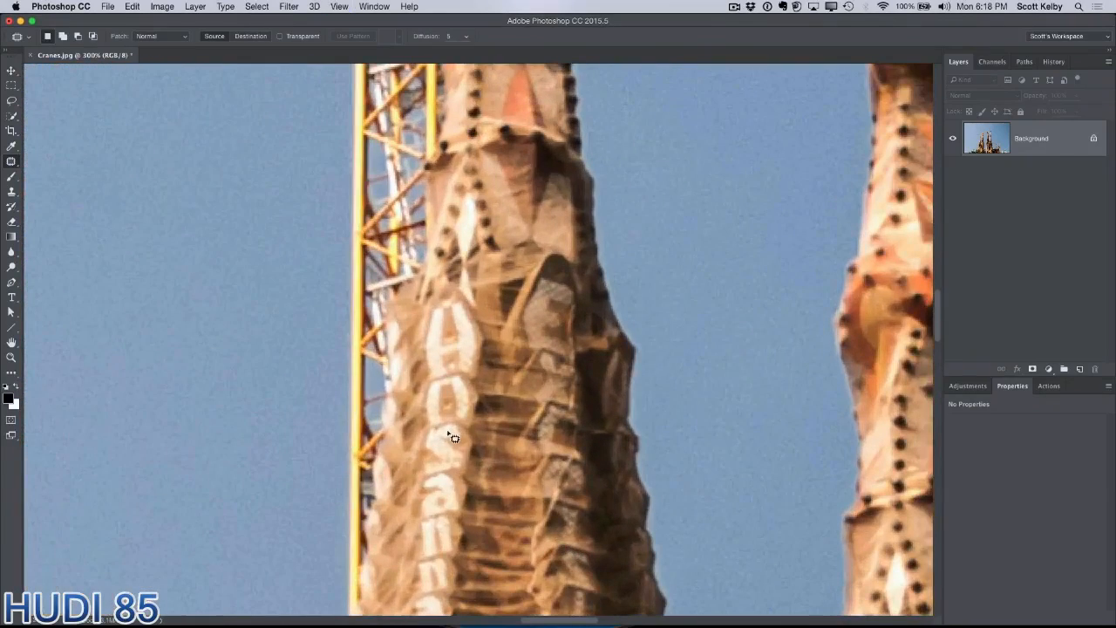
{"action": "left_click", "coordinate": [11, 191]}
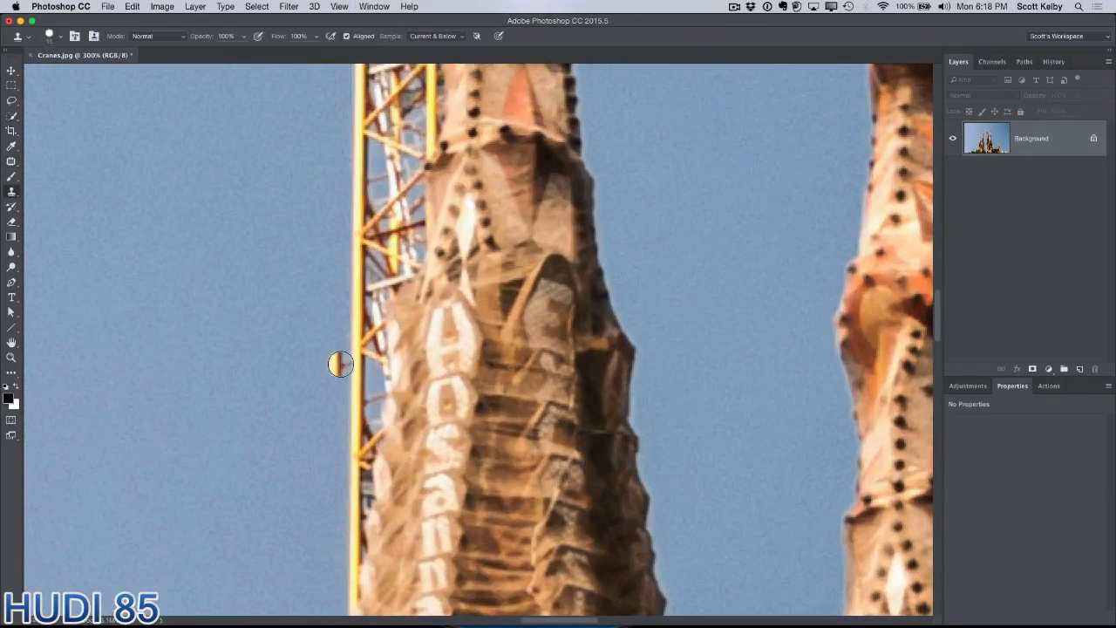
{"action": "left_click", "coordinate": [339, 513], "text": "alt"}
{"action": "mouse_move", "coordinate": [355, 510]}
{"action": "left_mouse_down"}
{"action": "mouse_move", "coordinate": [365, 450]}
{"action": "mouse_move", "coordinate": [353, 471]}
{"action": "mouse_move", "coordinate": [369, 433]}
{"action": "mouse_move", "coordinate": [362, 394]}
{"action": "left_mouse_up"}
{"action": "key", "text": "super+z"}
{"action": "left_click", "coordinate": [289, 505], "text": "alt"}
{"action": "key", "text": "super+z"}
Lasso the crane mast and cab, tracing the Hosanna spire's edge up around its round finial and closing through the sky
{"action": "left_click", "coordinate": [11, 102]}
{"action": "left_click_drag", "start_coordinate": [316, 559], "coordinate": [316, 481]}
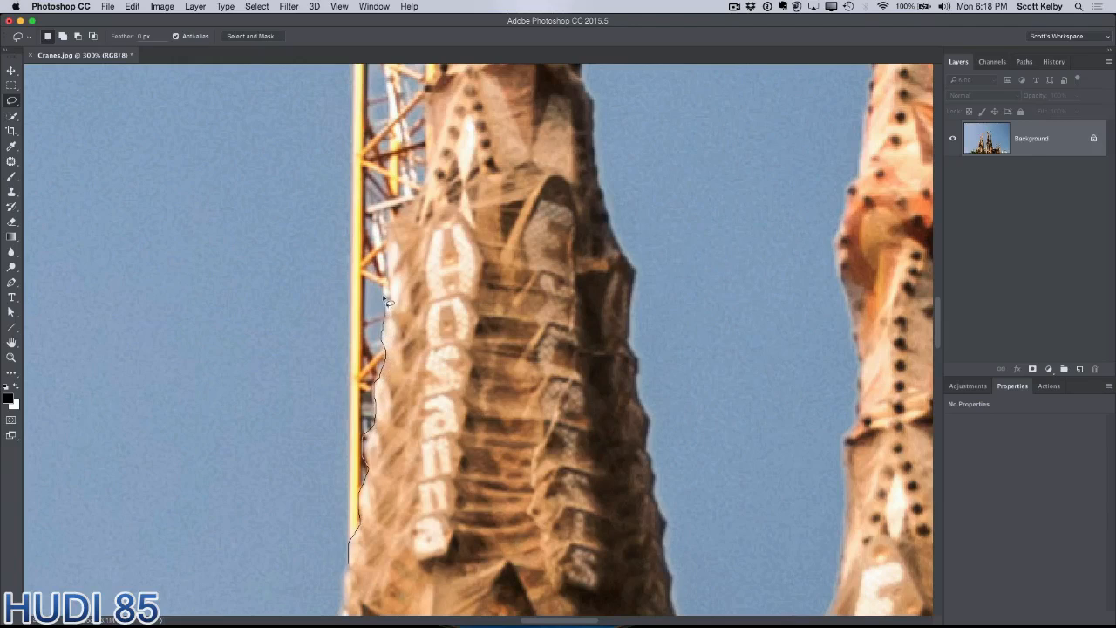
{"action": "left_click_drag", "start_coordinate": [381, 266], "coordinate": [385, 252]}
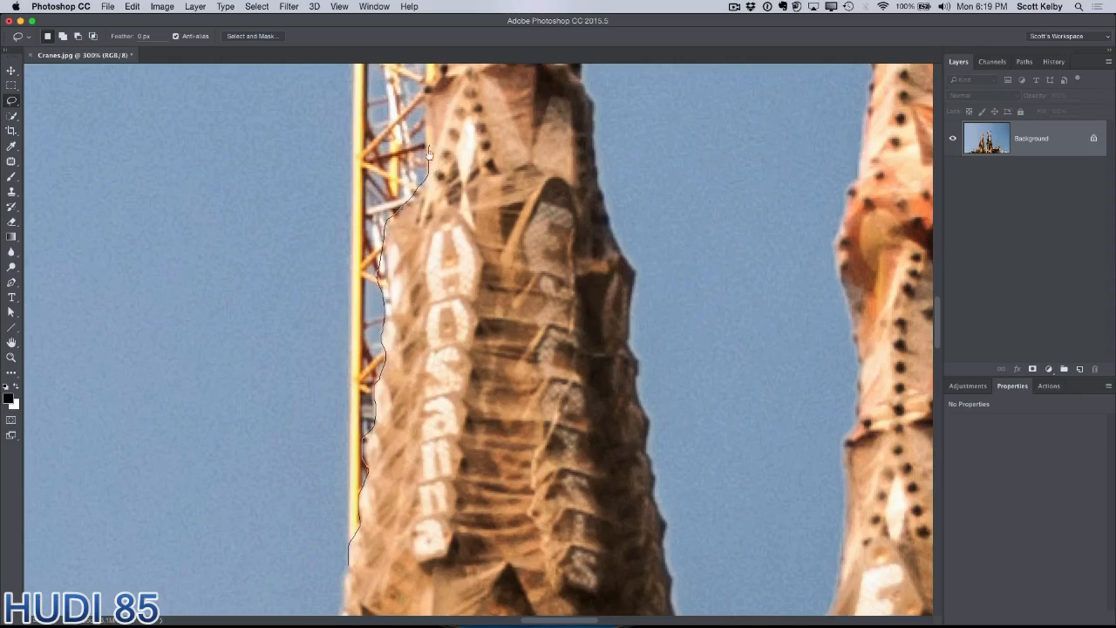
{"action": "left_click_drag", "start_coordinate": [428, 152], "coordinate": [436, 371]}
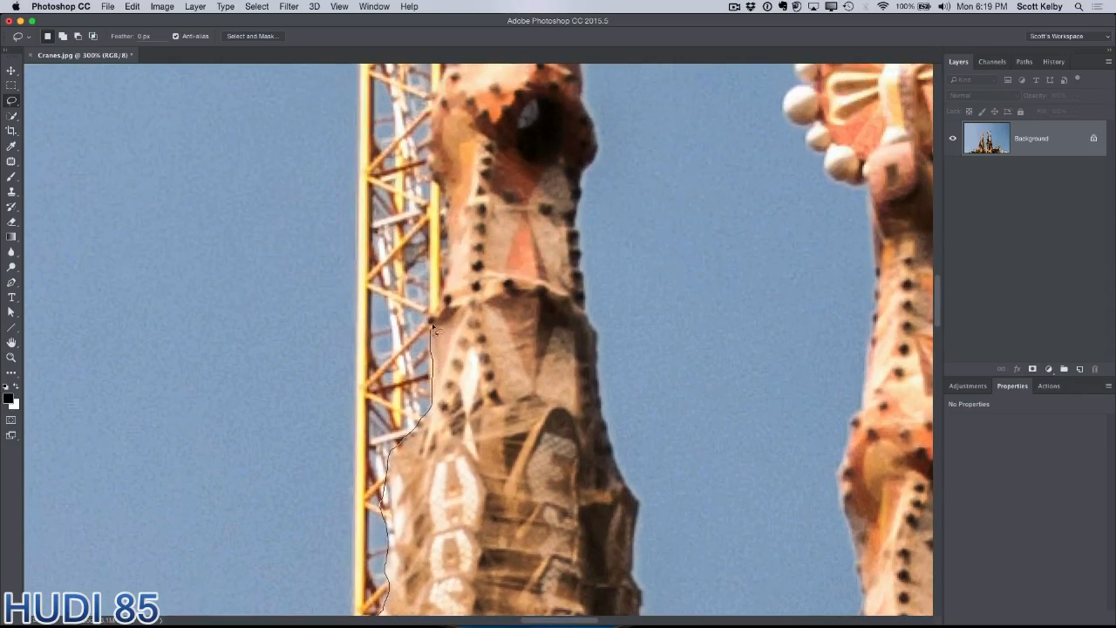
{"action": "mouse_move", "coordinate": [434, 330]}
{"action": "left_mouse_down"}
{"action": "mouse_move", "coordinate": [450, 250]}
{"action": "mouse_move", "coordinate": [427, 127]}
{"action": "mouse_move", "coordinate": [407, 296]}
{"action": "mouse_move", "coordinate": [441, 222]}
{"action": "left_mouse_up"}
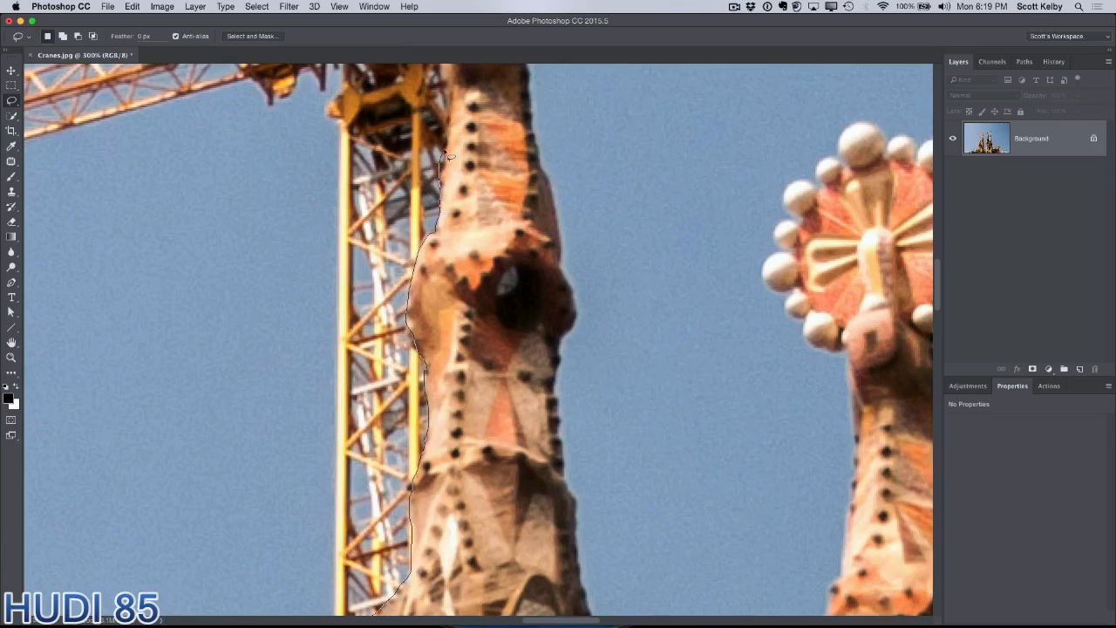
{"action": "mouse_move", "coordinate": [448, 148]}
{"action": "left_mouse_down"}
{"action": "mouse_move", "coordinate": [452, 290]}
{"action": "mouse_move", "coordinate": [446, 202]}
{"action": "mouse_move", "coordinate": [435, 192]}
{"action": "mouse_move", "coordinate": [409, 196]}
{"action": "left_mouse_up"}
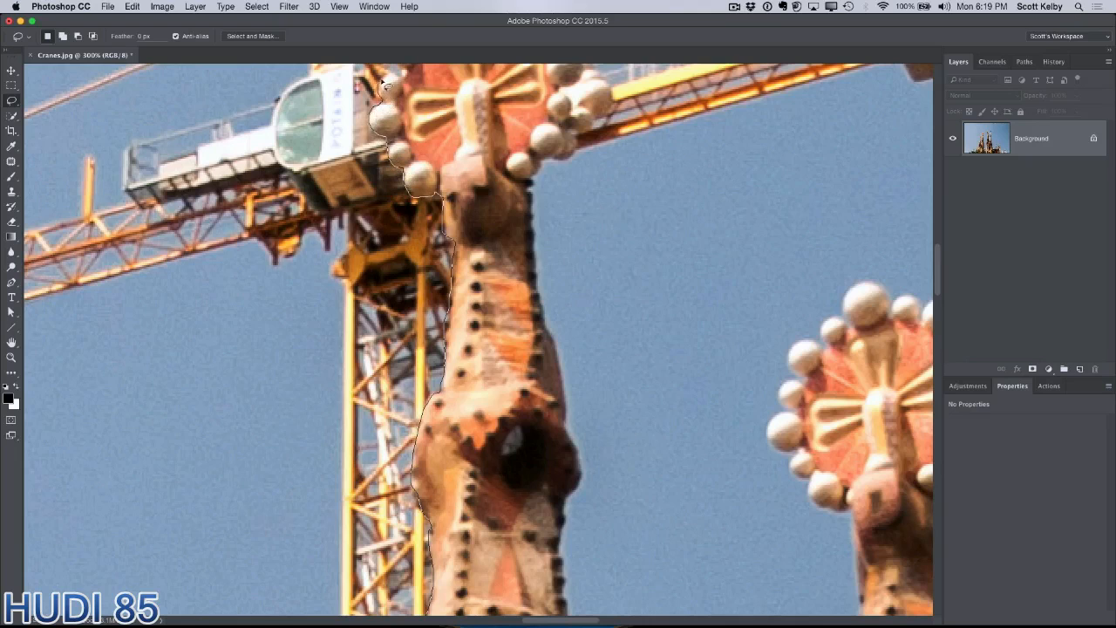
{"action": "left_click_drag", "start_coordinate": [392, 77], "coordinate": [399, 238]}
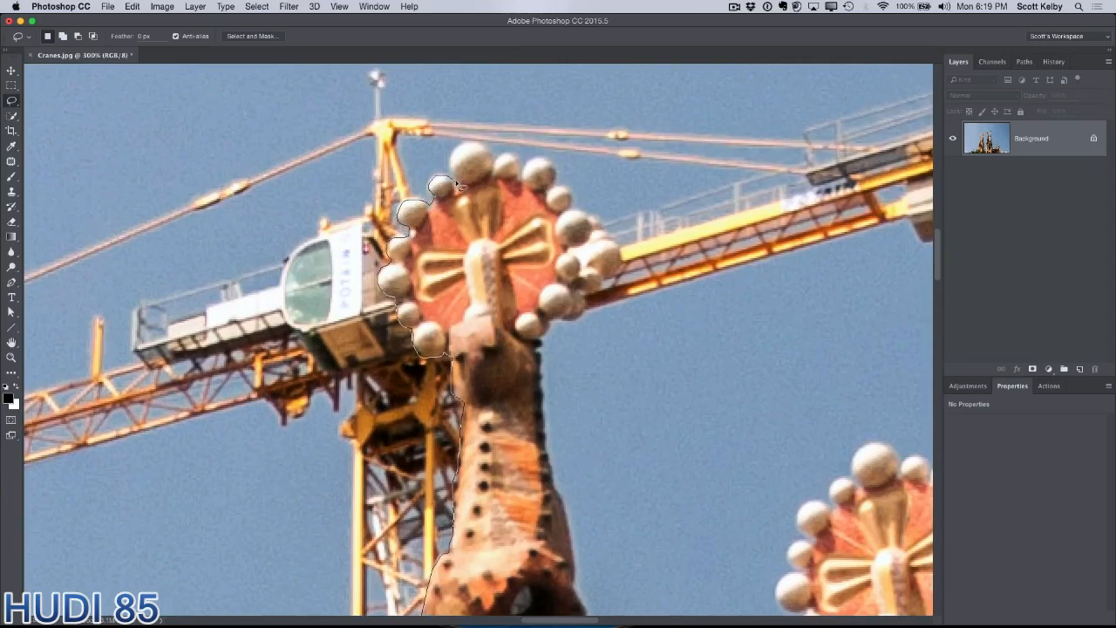
{"action": "mouse_move", "coordinate": [453, 160]}
{"action": "left_mouse_down"}
{"action": "mouse_move", "coordinate": [481, 130]}
{"action": "mouse_move", "coordinate": [432, 101]}
{"action": "mouse_move", "coordinate": [284, 155]}
{"action": "mouse_move", "coordinate": [216, 246]}
{"action": "mouse_move", "coordinate": [174, 425]}
{"action": "mouse_move", "coordinate": [214, 569]}
{"action": "left_mouse_up"}
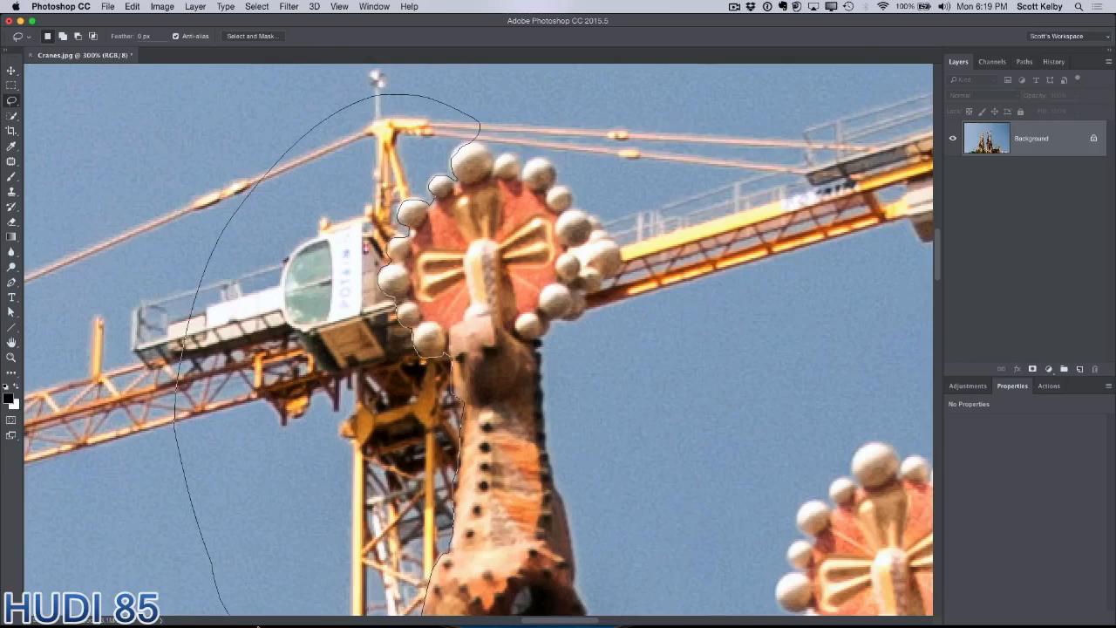
{"action": "mouse_move", "coordinate": [258, 625]}
{"action": "left_mouse_down"}
{"action": "mouse_move", "coordinate": [255, 358]}
{"action": "mouse_move", "coordinate": [278, 597]}
{"action": "mouse_move", "coordinate": [255, 312]}
{"action": "mouse_move", "coordinate": [268, 230]}
{"action": "mouse_move", "coordinate": [289, 498]}
{"action": "mouse_move", "coordinate": [274, 277]}
{"action": "mouse_move", "coordinate": [267, 429]}
{"action": "left_mouse_up"}
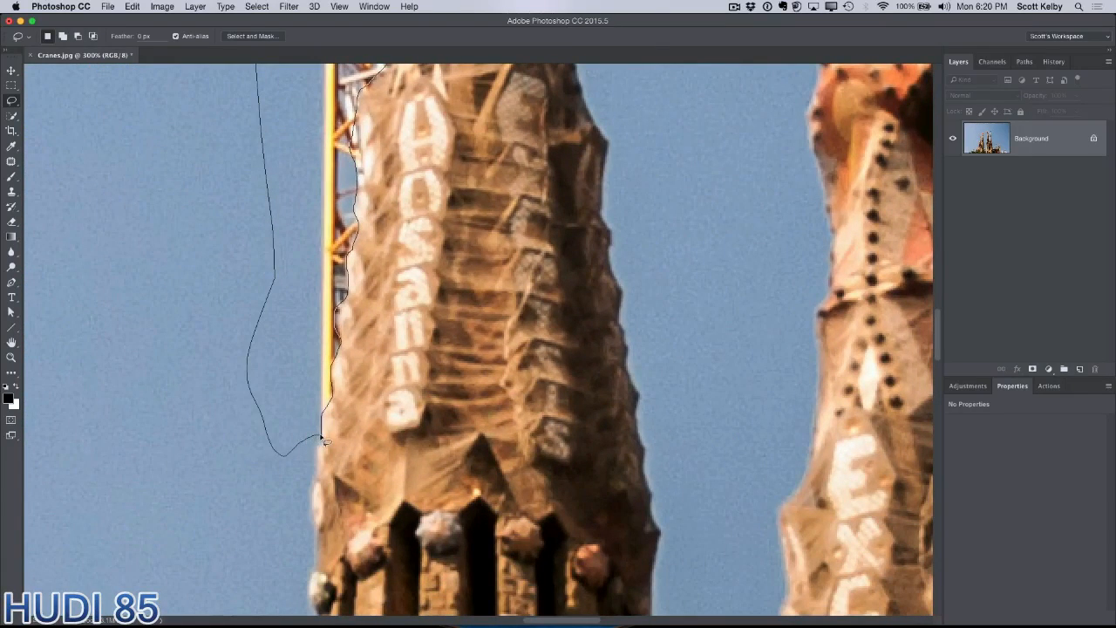
{"action": "left_click_drag", "start_coordinate": [325, 442], "coordinate": [324, 441]}
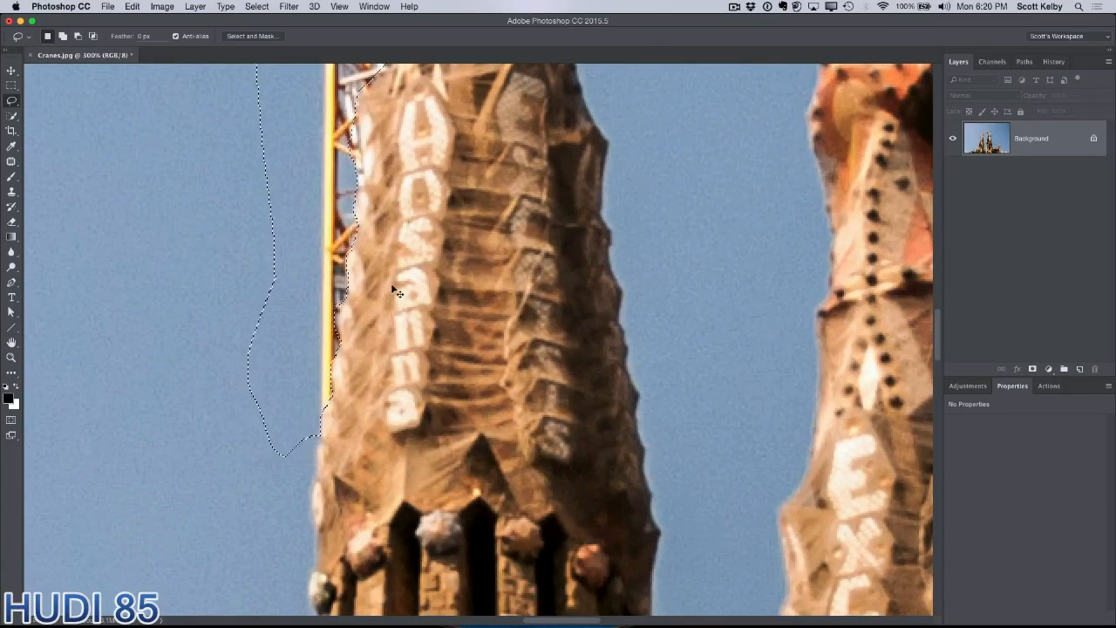
Clone sky over the crane mast and cab inside the selection with a soft 0% hardness brush, deselect, and undo the stray stroke
{"action": "key", "text": "super+minus"}
{"action": "key", "text": "super+minus"}
{"action": "key", "text": "super+minus"}
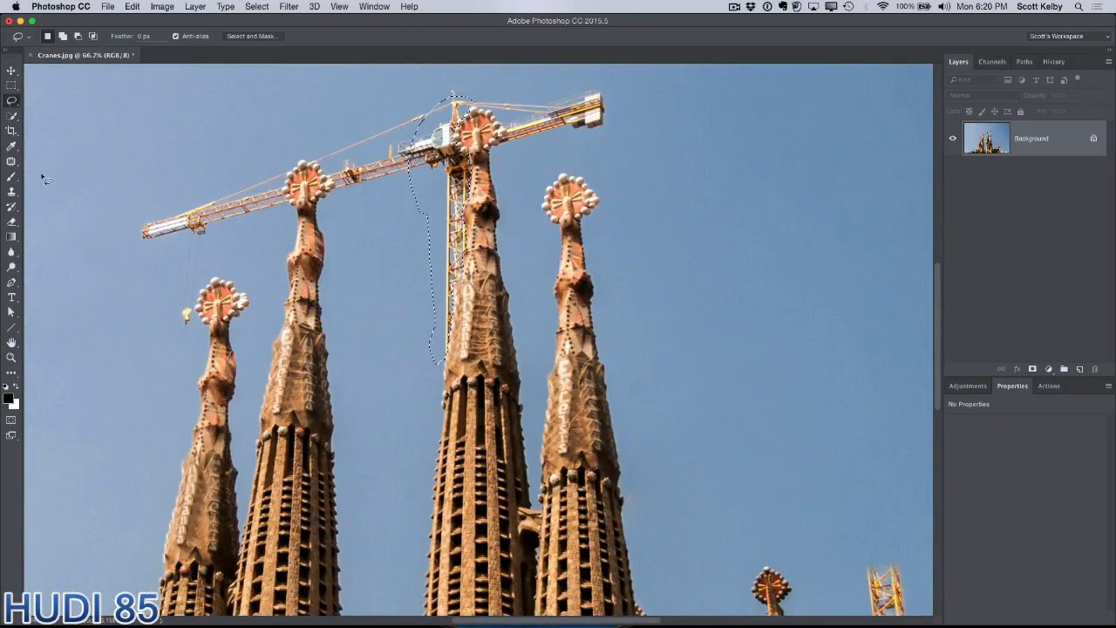
{"action": "left_click", "coordinate": [12, 191]}
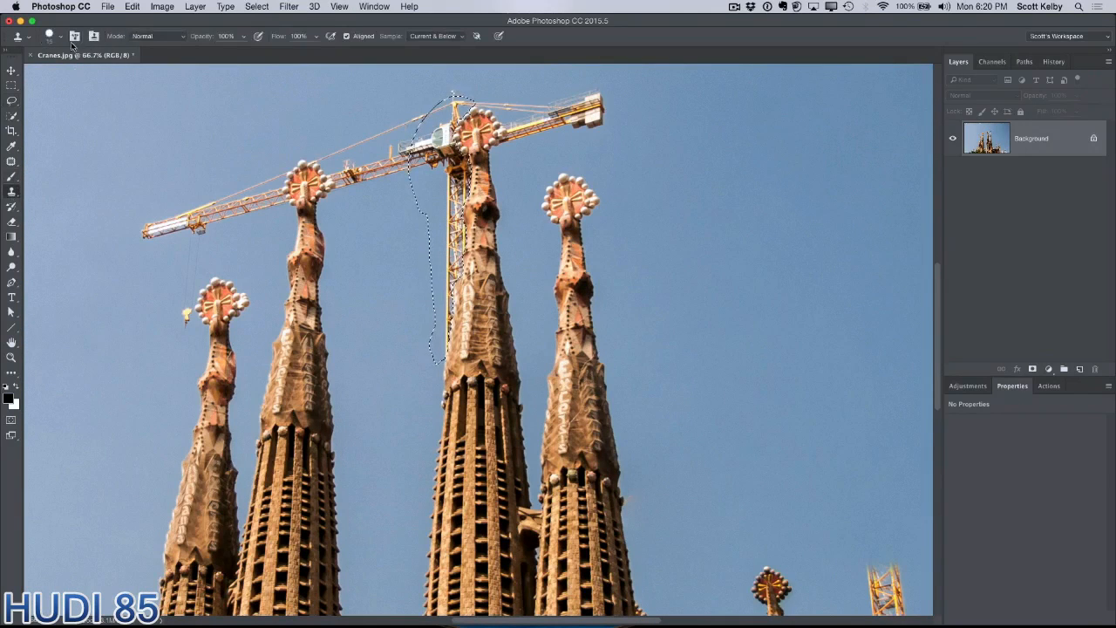
{"action": "left_click", "coordinate": [60, 38]}
{"action": "left_click", "coordinate": [122, 125]}
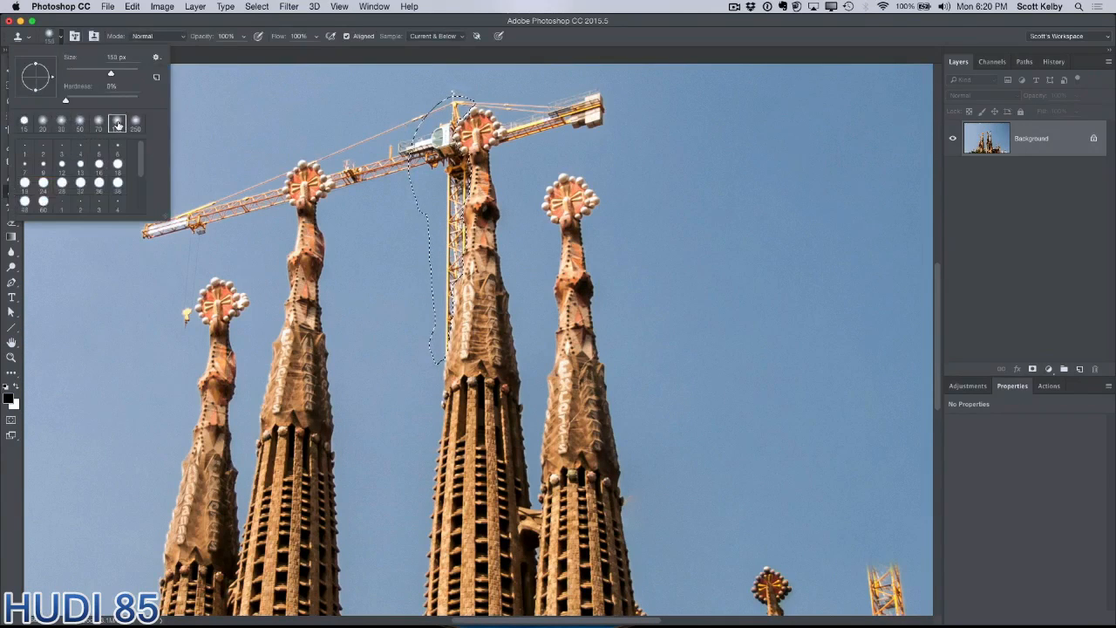
{"action": "left_click", "coordinate": [368, 305]}
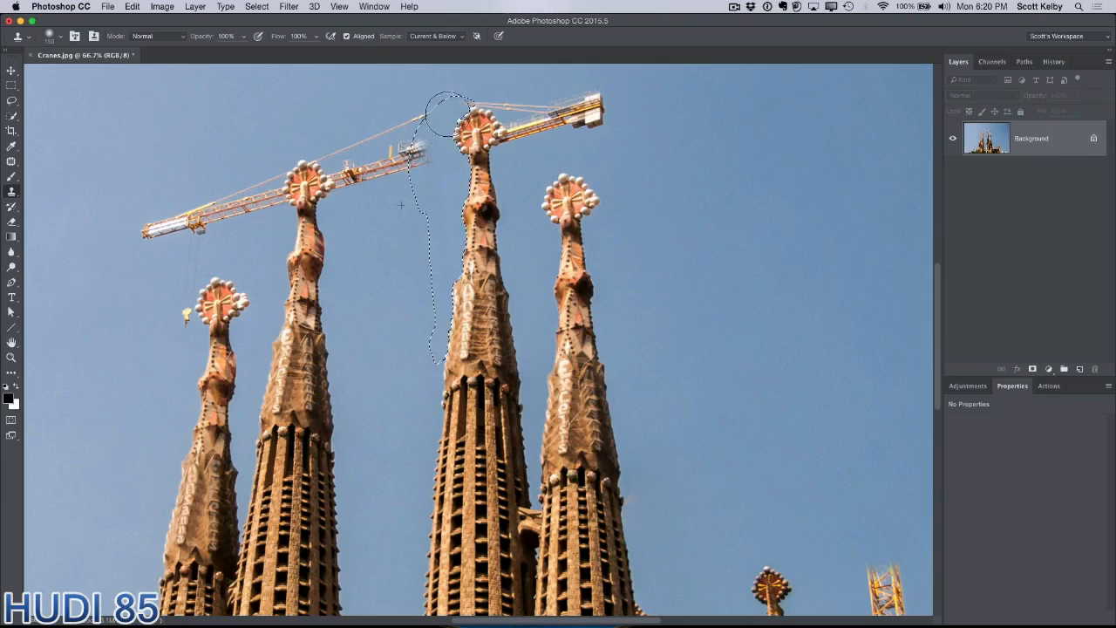
{"action": "left_click_drag", "start_coordinate": [448, 113], "coordinate": [443, 207]}
{"action": "key", "text": "ctrl+d"}
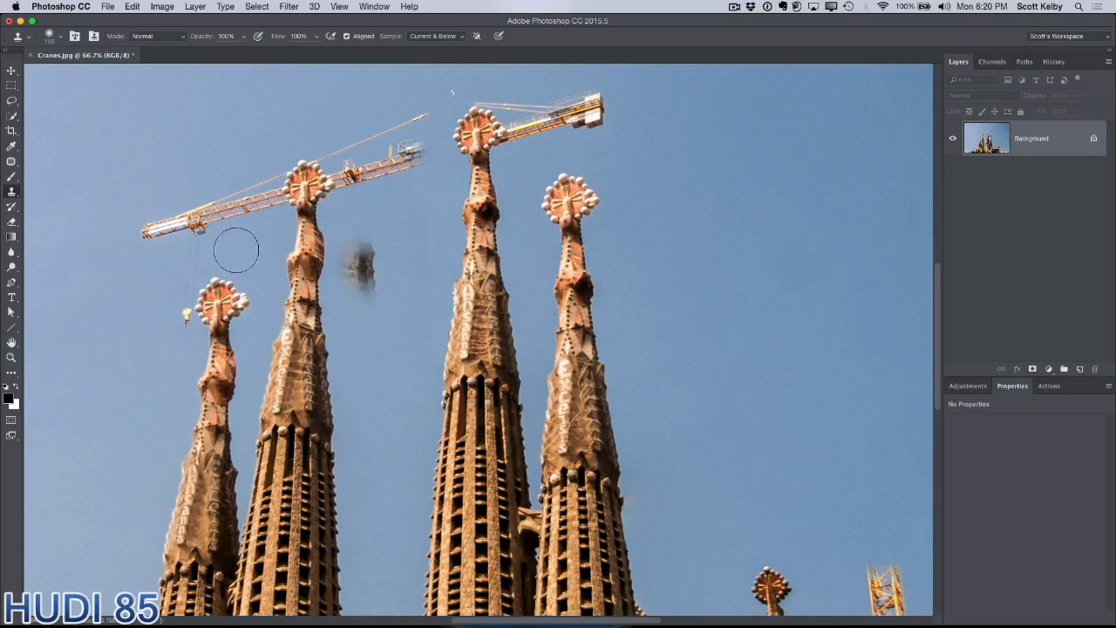
{"action": "left_click_drag", "start_coordinate": [301, 202], "coordinate": [316, 213]}
{"action": "key", "text": "super+z"}
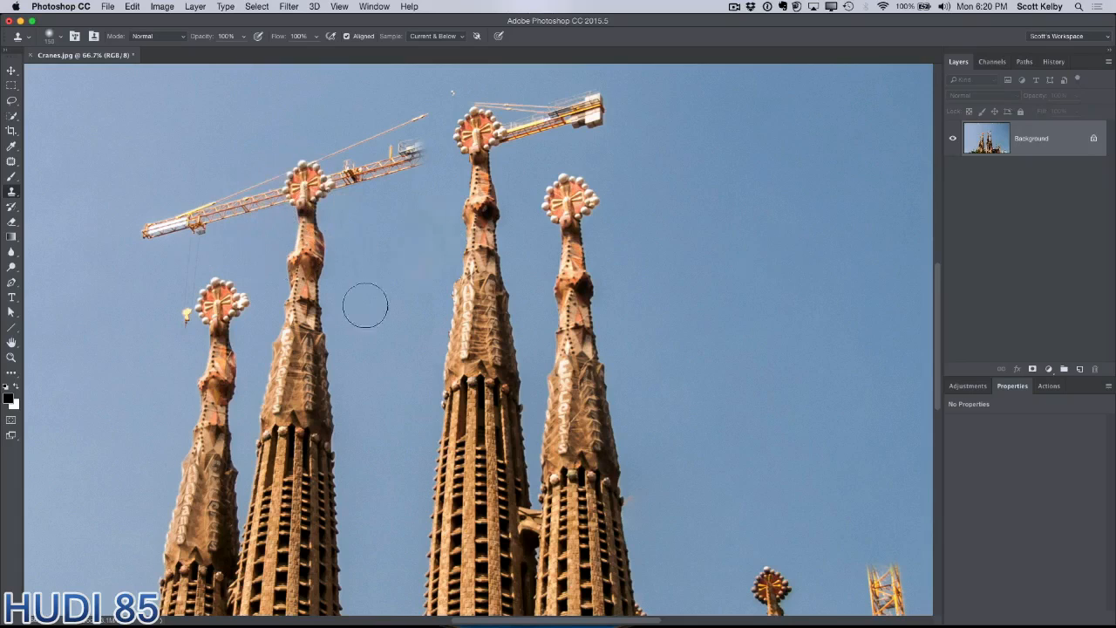
Clone open sky over the yellow POTAIN crane above the trees, redoing the first attempt from a fresh sky sample
{"action": "left_click_drag", "start_coordinate": [366, 306], "coordinate": [568, 75]}
{"action": "left_click_drag", "start_coordinate": [346, 287], "coordinate": [349, 148]}
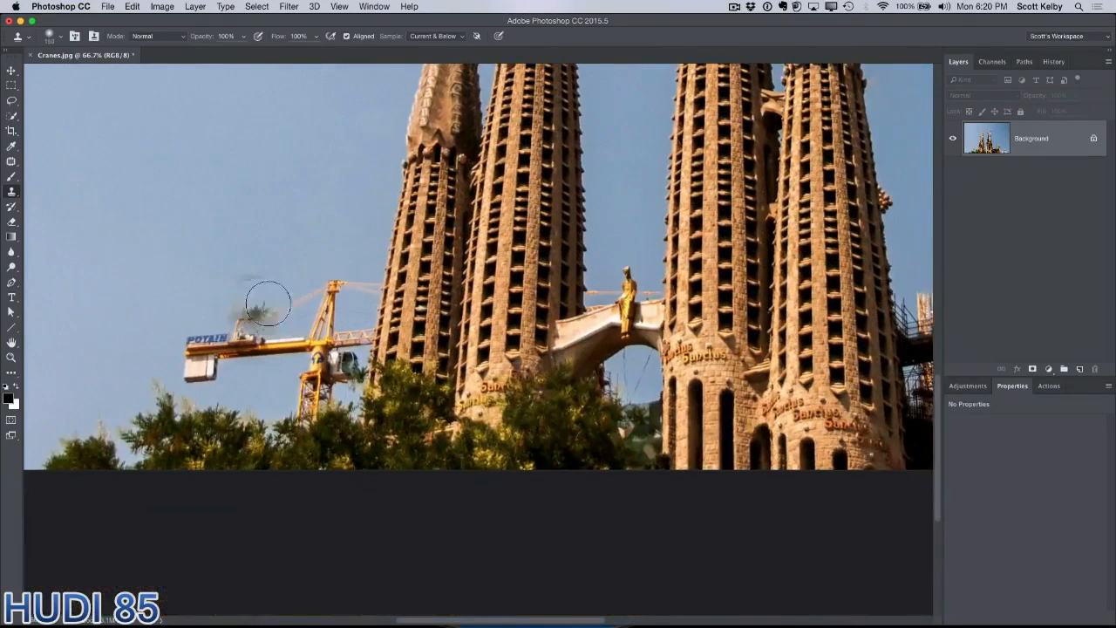
{"action": "left_click", "coordinate": [162, 306], "text": "alt"}
{"action": "mouse_move", "coordinate": [187, 347]}
{"action": "left_mouse_down"}
{"action": "mouse_move", "coordinate": [201, 347]}
{"action": "mouse_move", "coordinate": [182, 366]}
{"action": "mouse_move", "coordinate": [228, 332]}
{"action": "left_mouse_up"}
{"action": "key", "text": "super+z"}
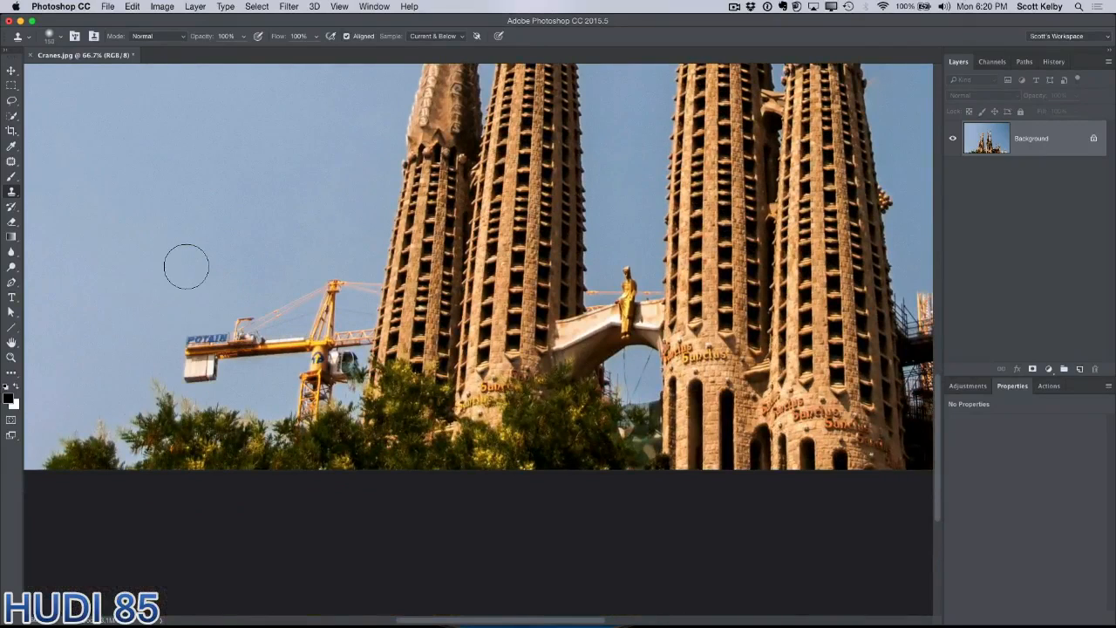
{"action": "left_click", "coordinate": [171, 266], "text": "alt"}
{"action": "mouse_move", "coordinate": [187, 331]}
{"action": "left_mouse_down"}
{"action": "mouse_move", "coordinate": [185, 371]}
{"action": "mouse_move", "coordinate": [202, 376]}
{"action": "mouse_move", "coordinate": [189, 376]}
{"action": "mouse_move", "coordinate": [209, 371]}
{"action": "mouse_move", "coordinate": [210, 343]}
{"action": "mouse_move", "coordinate": [214, 376]}
{"action": "mouse_move", "coordinate": [226, 340]}
{"action": "mouse_move", "coordinate": [232, 354]}
{"action": "mouse_move", "coordinate": [193, 338]}
{"action": "mouse_move", "coordinate": [229, 332]}
{"action": "mouse_move", "coordinate": [242, 315]}
{"action": "mouse_move", "coordinate": [256, 322]}
{"action": "mouse_move", "coordinate": [236, 361]}
{"action": "mouse_move", "coordinate": [266, 315]}
{"action": "mouse_move", "coordinate": [274, 340]}
{"action": "mouse_move", "coordinate": [296, 298]}
{"action": "mouse_move", "coordinate": [310, 297]}
{"action": "mouse_move", "coordinate": [307, 327]}
{"action": "mouse_move", "coordinate": [312, 278]}
{"action": "mouse_move", "coordinate": [332, 307]}
{"action": "mouse_move", "coordinate": [358, 276]}
{"action": "mouse_move", "coordinate": [347, 322]}
{"action": "mouse_move", "coordinate": [302, 358]}
{"action": "mouse_move", "coordinate": [286, 355]}
{"action": "mouse_move", "coordinate": [300, 390]}
{"action": "mouse_move", "coordinate": [349, 343]}
{"action": "left_mouse_up"}
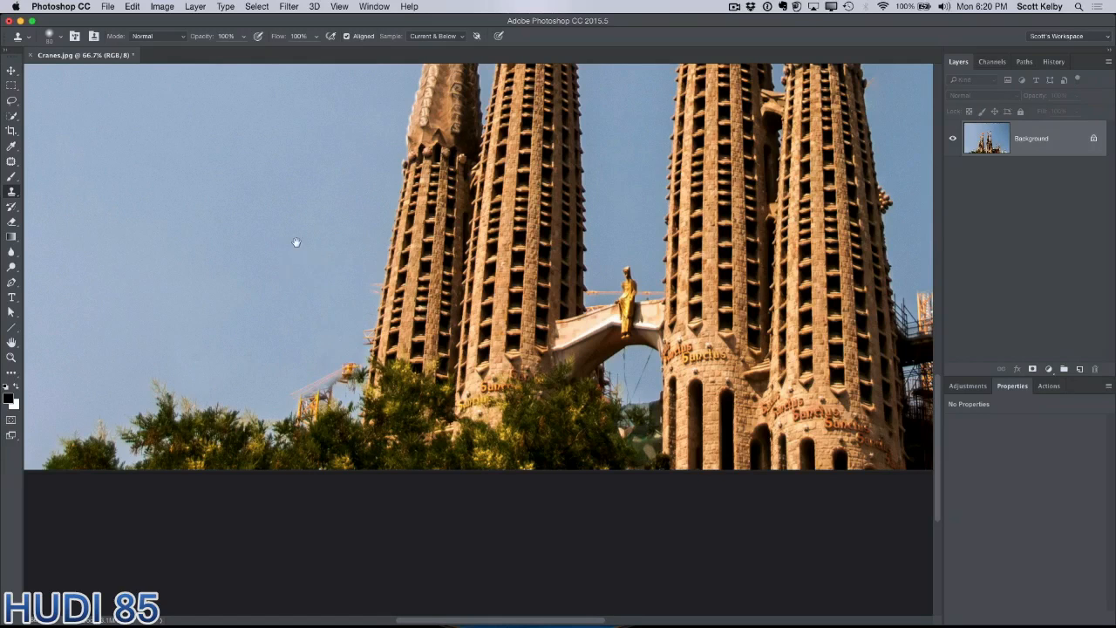
Clone sky over the tall yellow crane's mast just below its platform, beside the smaller scaffolded spire
{"action": "left_click_drag", "start_coordinate": [294, 242], "coordinate": [75, 312]}
{"action": "left_click_drag", "start_coordinate": [431, 287], "coordinate": [224, 314]}
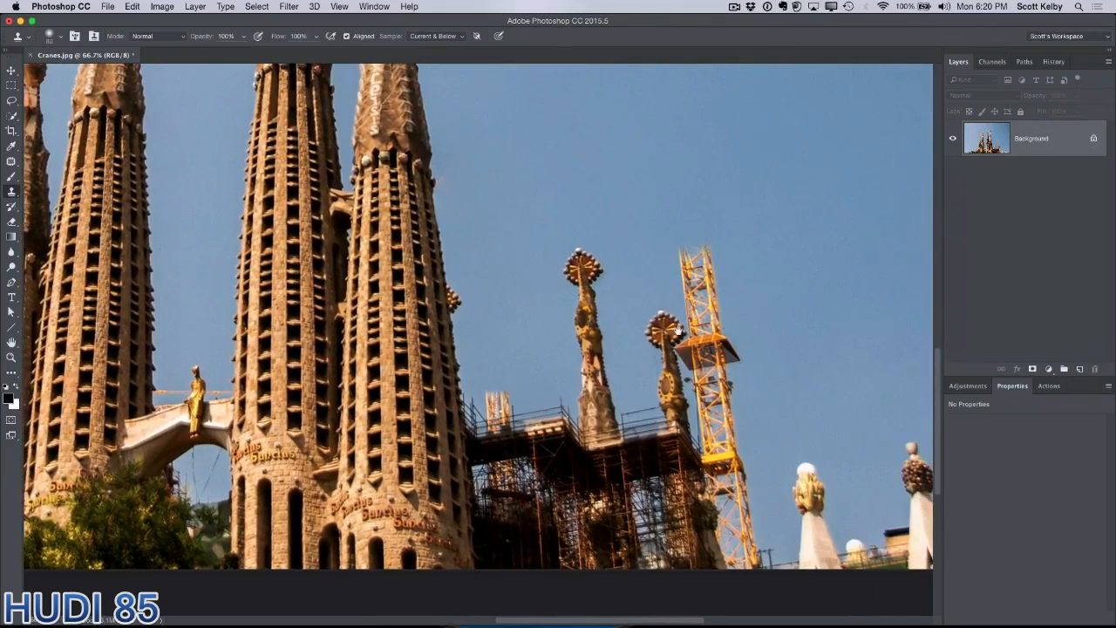
{"action": "left_click_drag", "start_coordinate": [782, 425], "coordinate": [690, 406]}
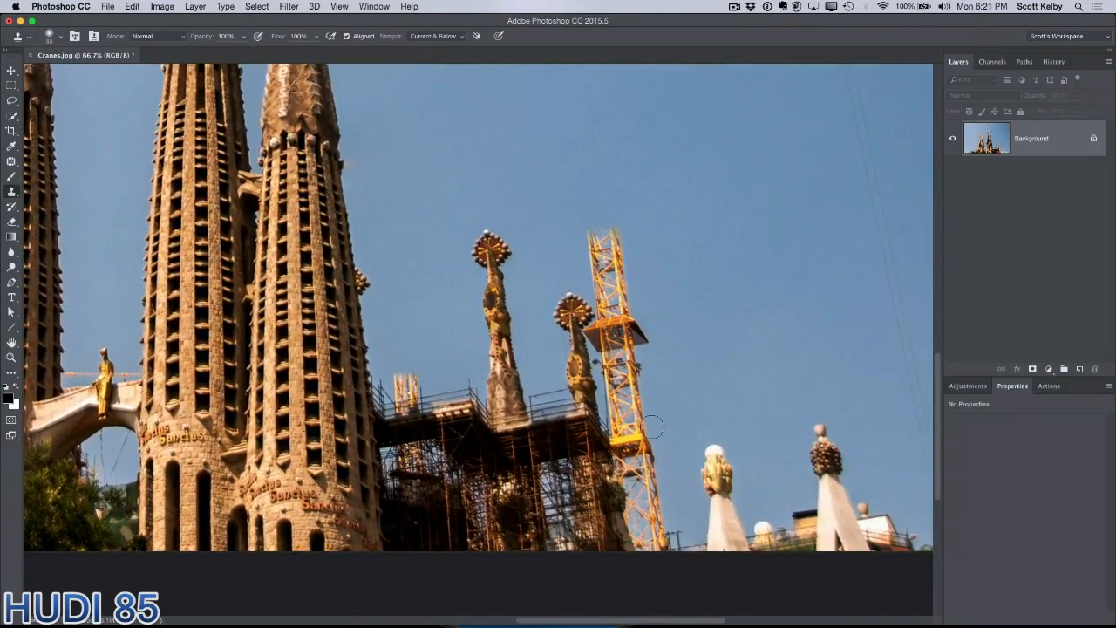
{"action": "mouse_move", "coordinate": [630, 425]}
{"action": "left_mouse_down"}
{"action": "mouse_move", "coordinate": [652, 409]}
{"action": "mouse_move", "coordinate": [632, 355]}
{"action": "mouse_move", "coordinate": [633, 410]}
{"action": "mouse_move", "coordinate": [619, 384]}
{"action": "mouse_move", "coordinate": [618, 408]}
{"action": "mouse_move", "coordinate": [613, 349]}
{"action": "left_mouse_up"}
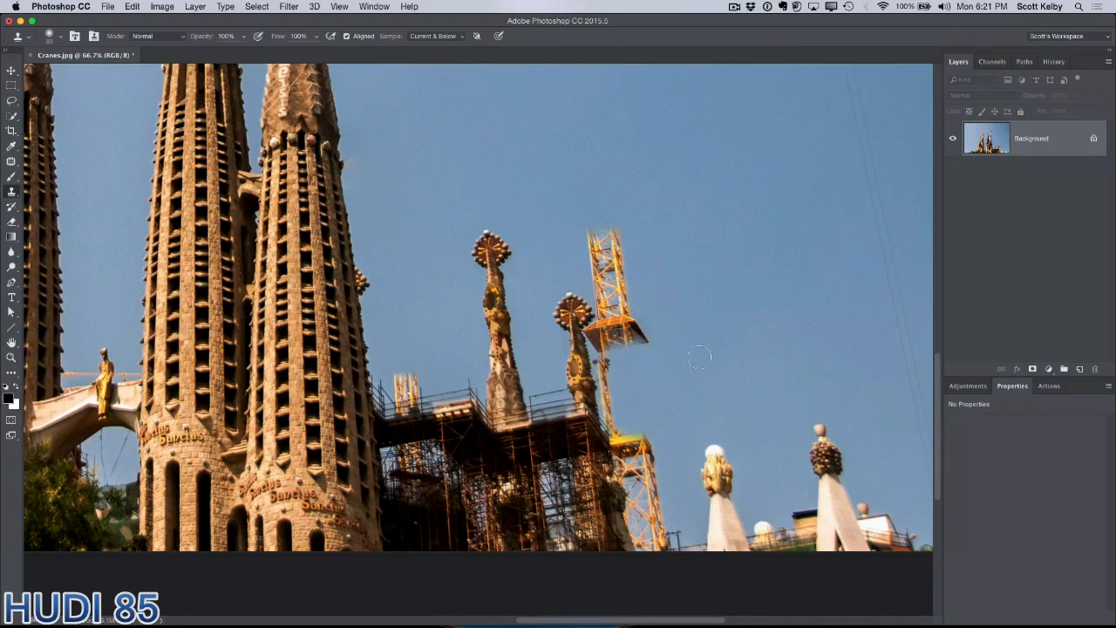
Lasso the crane's platform and adjoining mast, tracing the small spire's round finial edge and looping through the sky
{"action": "key", "text": "super+plus"}
{"action": "key", "text": "super+plus"}
{"action": "left_click_drag", "start_coordinate": [749, 367], "coordinate": [417, 363]}
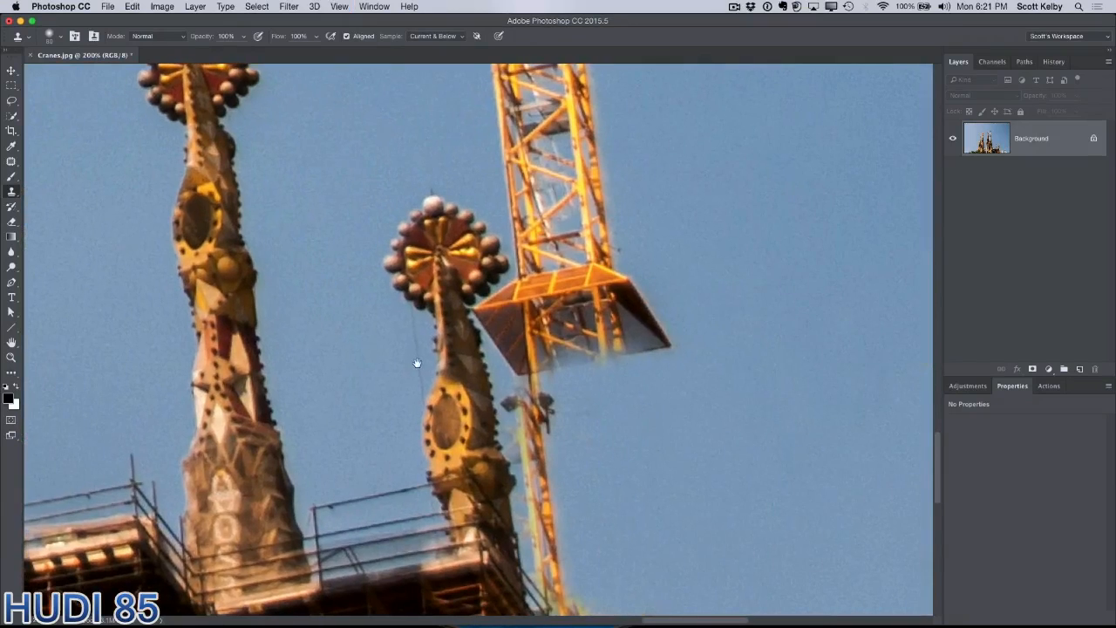
{"action": "left_click", "coordinate": [12, 101]}
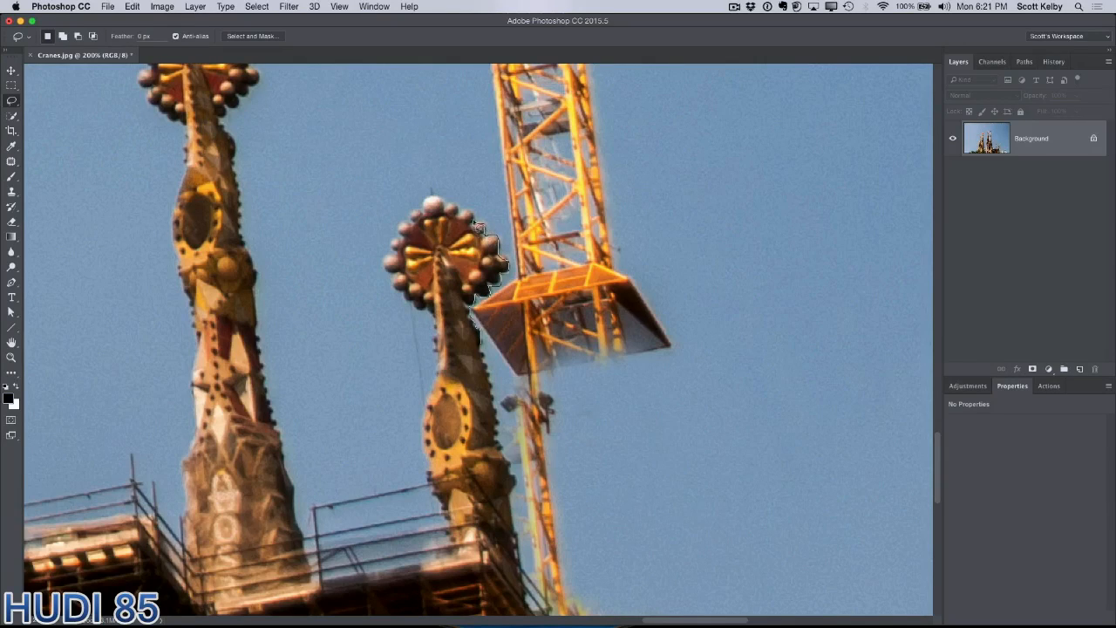
{"action": "mouse_move", "coordinate": [468, 215]}
{"action": "left_mouse_down"}
{"action": "mouse_move", "coordinate": [525, 168]}
{"action": "mouse_move", "coordinate": [605, 154]}
{"action": "mouse_move", "coordinate": [757, 230]}
{"action": "mouse_move", "coordinate": [786, 427]}
{"action": "mouse_move", "coordinate": [648, 552]}
{"action": "mouse_move", "coordinate": [610, 547]}
{"action": "mouse_move", "coordinate": [564, 516]}
{"action": "mouse_move", "coordinate": [493, 366]}
{"action": "left_mouse_up"}
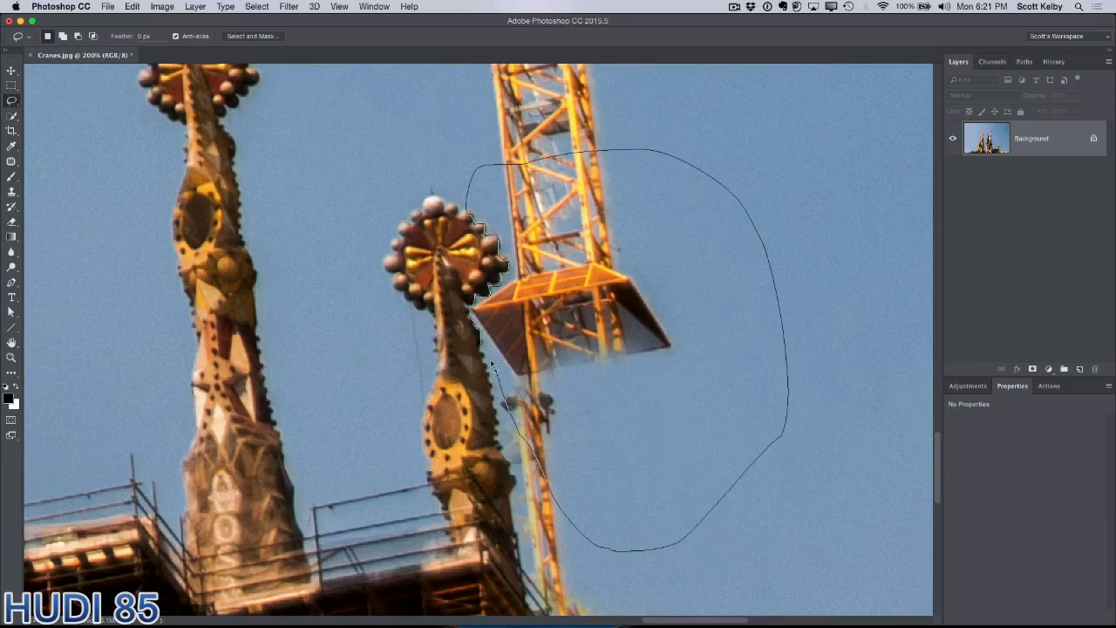
{"action": "left_click_drag", "start_coordinate": [489, 288], "coordinate": [471, 218]}
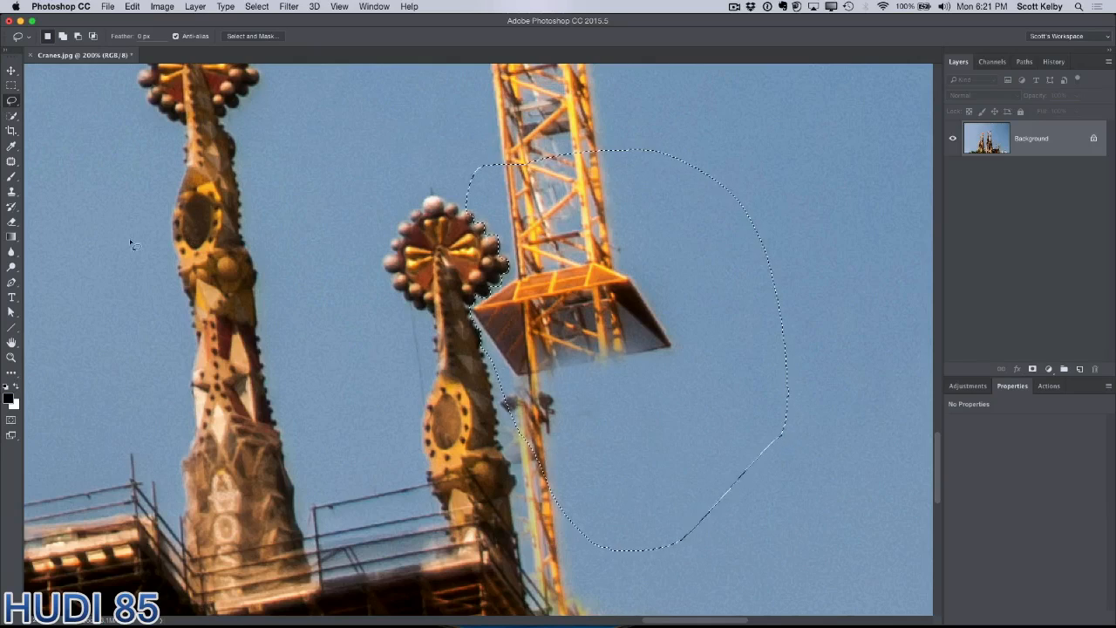
Clone nearby open sky over the crane platform and mast inside the selection, then deselect
{"action": "left_click", "coordinate": [10, 191]}
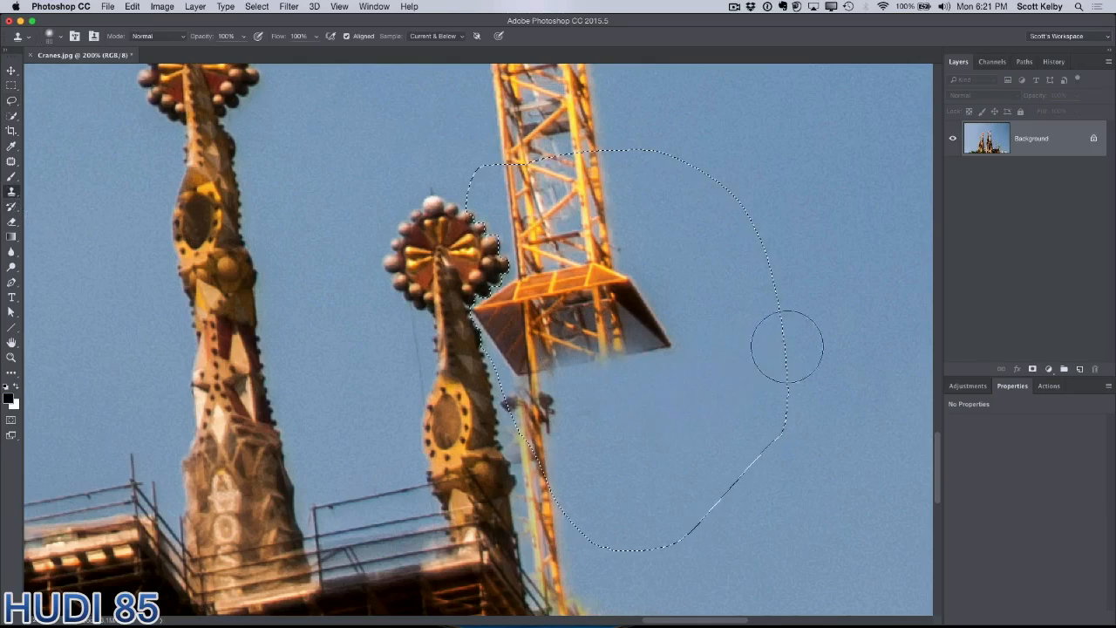
{"action": "left_click", "coordinate": [872, 275], "text": "alt"}
{"action": "mouse_move", "coordinate": [641, 303]}
{"action": "left_mouse_down"}
{"action": "mouse_move", "coordinate": [606, 321]}
{"action": "mouse_move", "coordinate": [506, 325]}
{"action": "mouse_move", "coordinate": [559, 258]}
{"action": "mouse_move", "coordinate": [528, 389]}
{"action": "mouse_move", "coordinate": [538, 404]}
{"action": "mouse_move", "coordinate": [579, 327]}
{"action": "mouse_move", "coordinate": [632, 320]}
{"action": "mouse_move", "coordinate": [541, 187]}
{"action": "mouse_move", "coordinate": [593, 174]}
{"action": "mouse_move", "coordinate": [612, 190]}
{"action": "left_mouse_up"}
{"action": "key", "text": "super+d"}
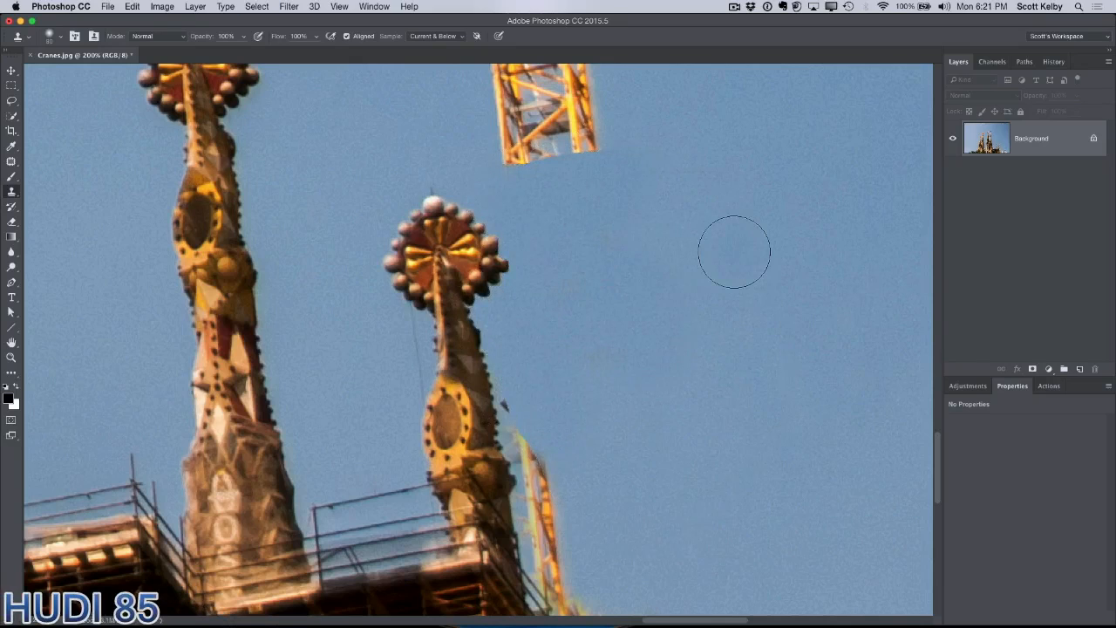
{"action": "left_click_drag", "start_coordinate": [735, 249], "coordinate": [738, 523]}
{"action": "left_click", "coordinate": [747, 393], "text": "alt"}
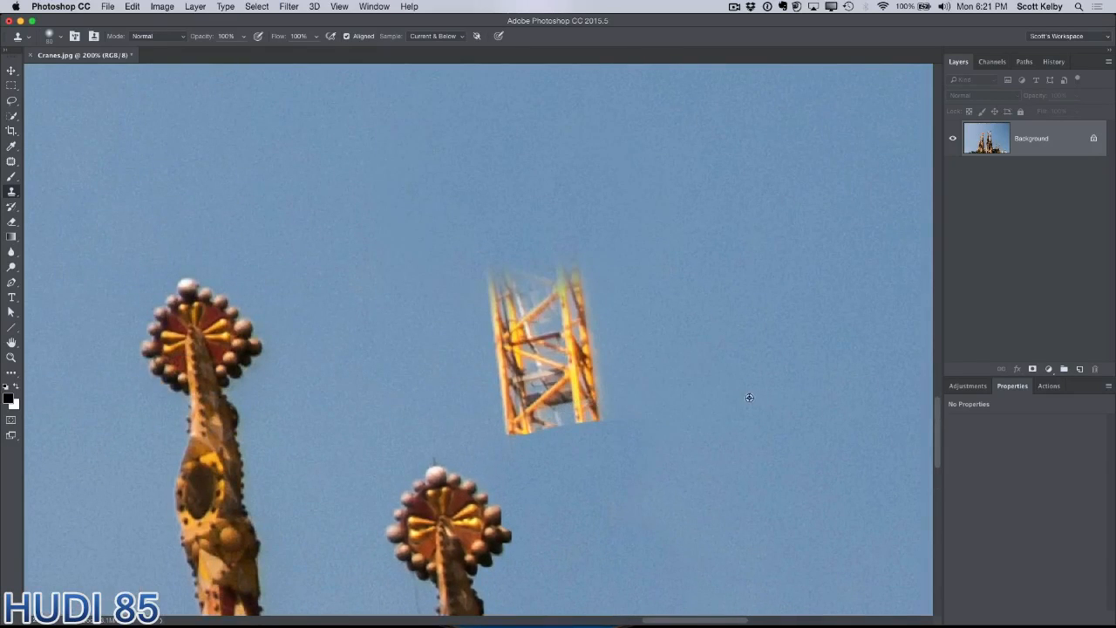
{"action": "mouse_move", "coordinate": [587, 407]}
{"action": "left_mouse_down"}
{"action": "mouse_move", "coordinate": [567, 306]}
{"action": "mouse_move", "coordinate": [580, 450]}
{"action": "mouse_move", "coordinate": [551, 462]}
{"action": "mouse_move", "coordinate": [524, 410]}
{"action": "mouse_move", "coordinate": [514, 280]}
{"action": "mouse_move", "coordinate": [658, 355]}
{"action": "mouse_move", "coordinate": [451, 345]}
{"action": "mouse_move", "coordinate": [645, 305]}
{"action": "left_mouse_up"}
{"action": "key", "text": "super+z"}
Outline the floating crane mast piece with the Patch tool, replace it with clean sky, and deselect
{"action": "left_click", "coordinate": [11, 163]}
{"action": "mouse_move", "coordinate": [471, 241]}
{"action": "left_mouse_down"}
{"action": "mouse_move", "coordinate": [643, 447]}
{"action": "mouse_move", "coordinate": [555, 441]}
{"action": "mouse_move", "coordinate": [473, 401]}
{"action": "mouse_move", "coordinate": [456, 236]}
{"action": "left_mouse_up"}
{"action": "mouse_move", "coordinate": [521, 378]}
{"action": "left_mouse_down"}
{"action": "mouse_move", "coordinate": [465, 391]}
{"action": "mouse_move", "coordinate": [633, 455]}
{"action": "mouse_move", "coordinate": [611, 469]}
{"action": "left_mouse_up"}
{"action": "left_click_drag", "start_coordinate": [550, 358], "coordinate": [825, 238]}
{"action": "key", "text": "super+d"}
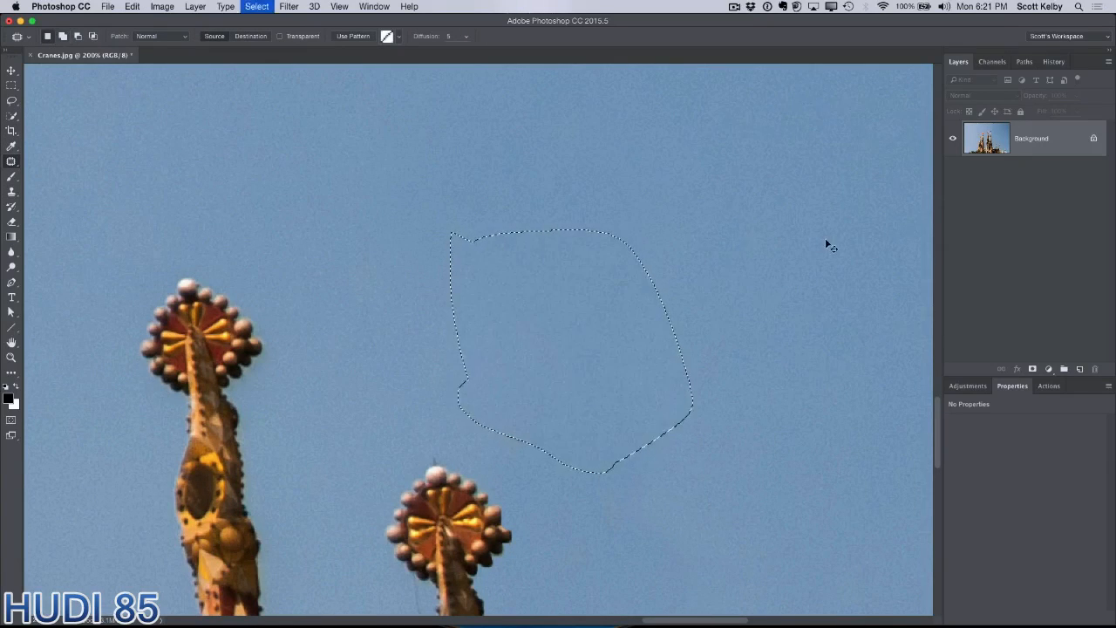
View the whole photo, compare it with the original snapshot in the history, and return to the latest retouched state
{"action": "left_click_drag", "start_coordinate": [770, 549], "coordinate": [758, 174]}
{"action": "left_click_drag", "start_coordinate": [724, 397], "coordinate": [696, 532]}
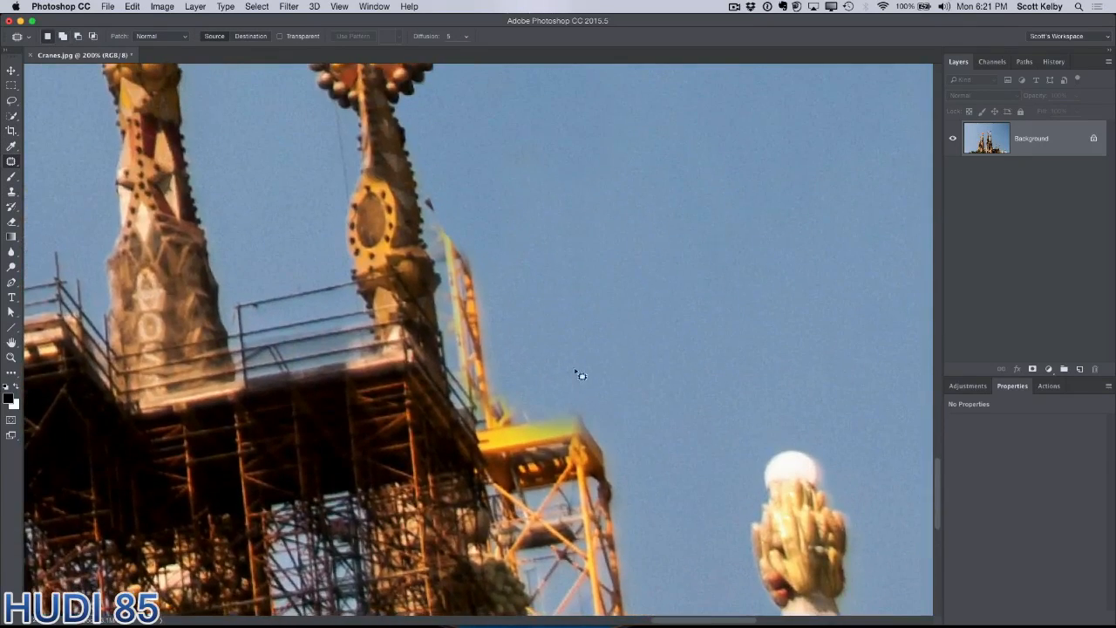
{"action": "key", "text": "super+minus"}
{"action": "key", "text": "super+minus"}
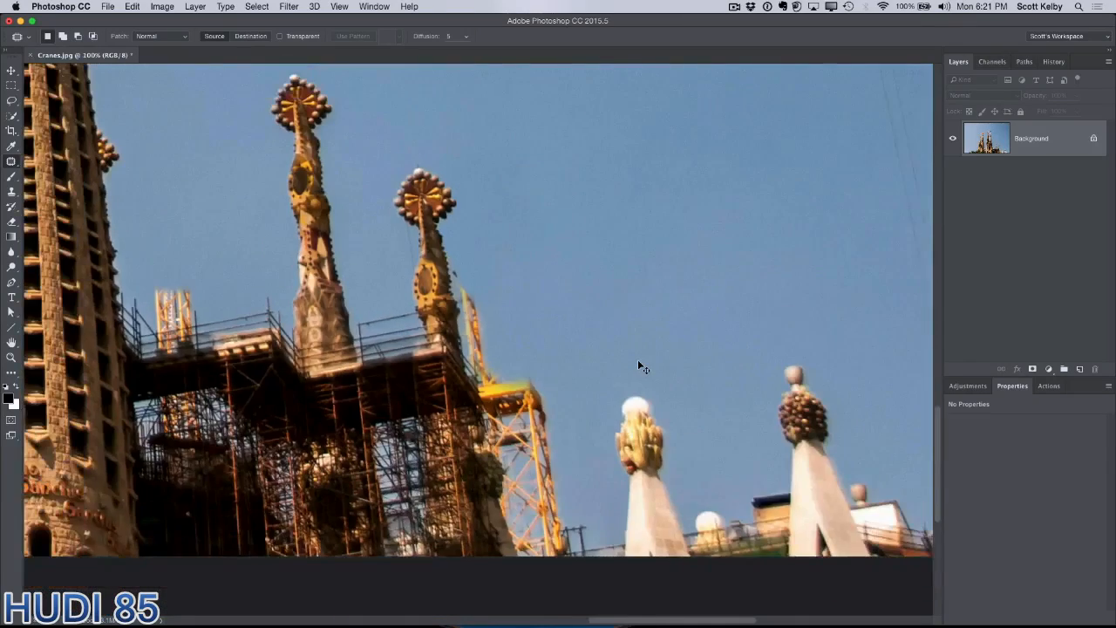
{"action": "key", "text": "super+minus"}
{"action": "key", "text": "super+minus"}
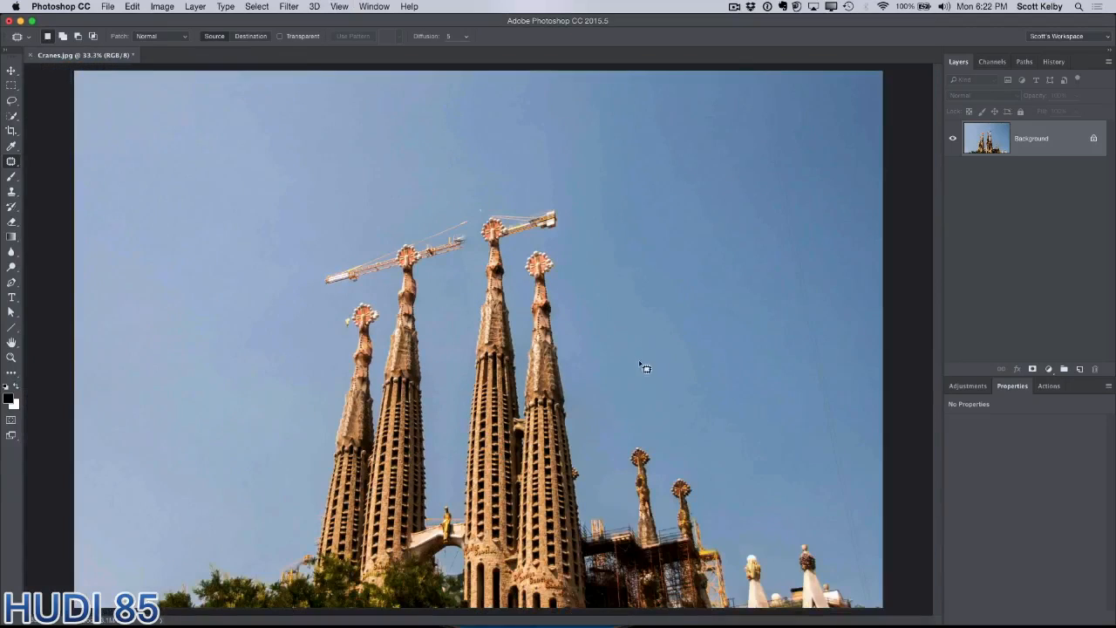
{"action": "left_click", "coordinate": [1057, 63]}
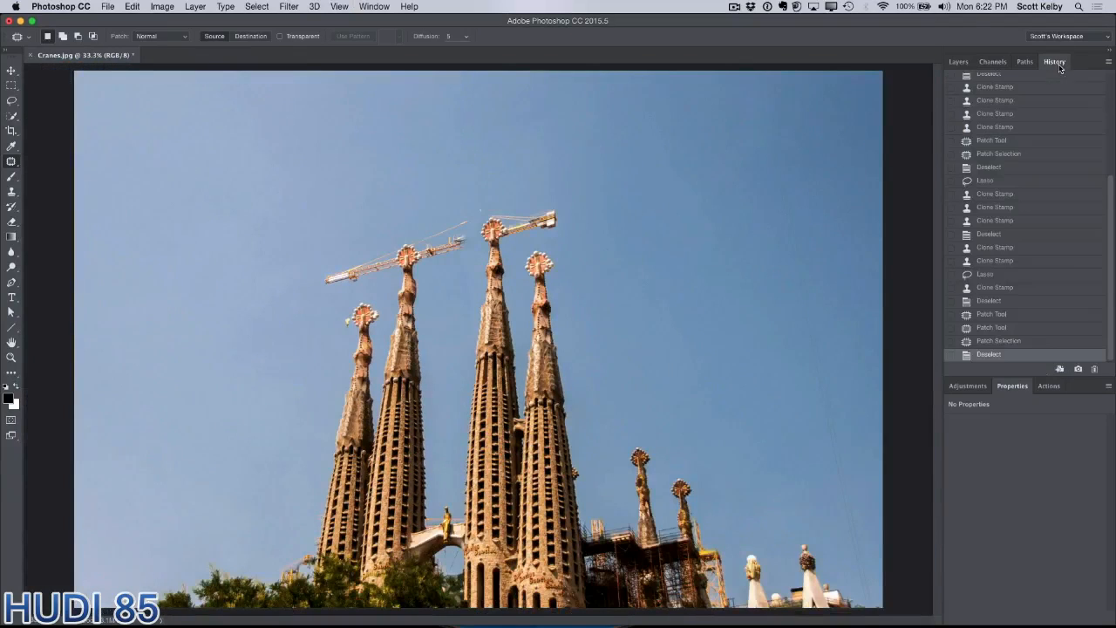
{"action": "scroll", "coordinate": [1076, 269], "scroll_direction": "up", "scroll_amount": 5}
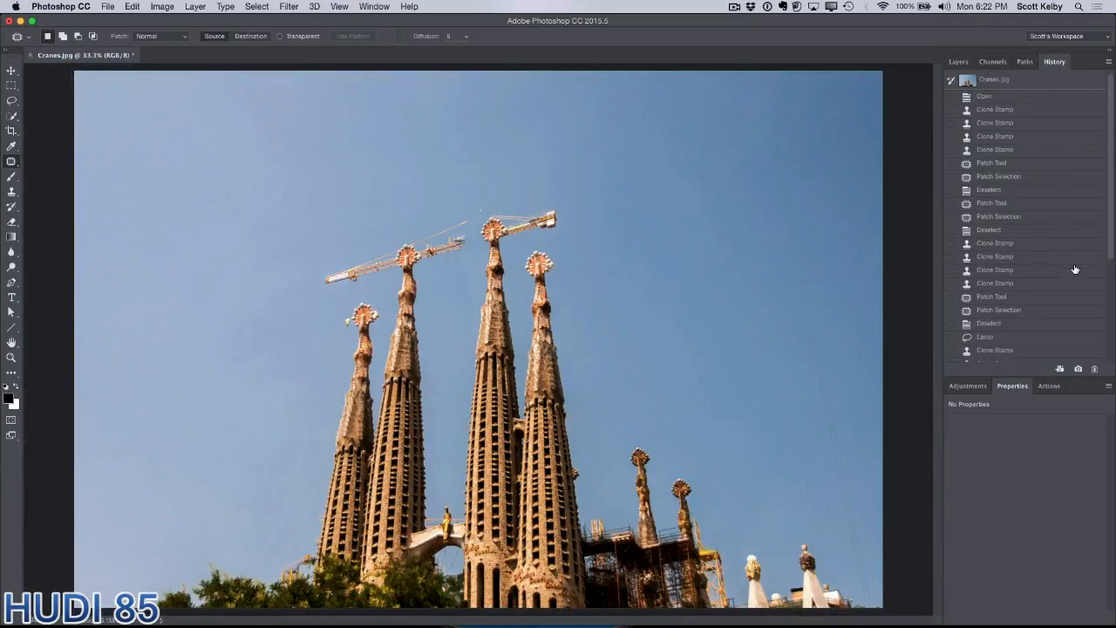
{"action": "left_click", "coordinate": [1037, 80]}
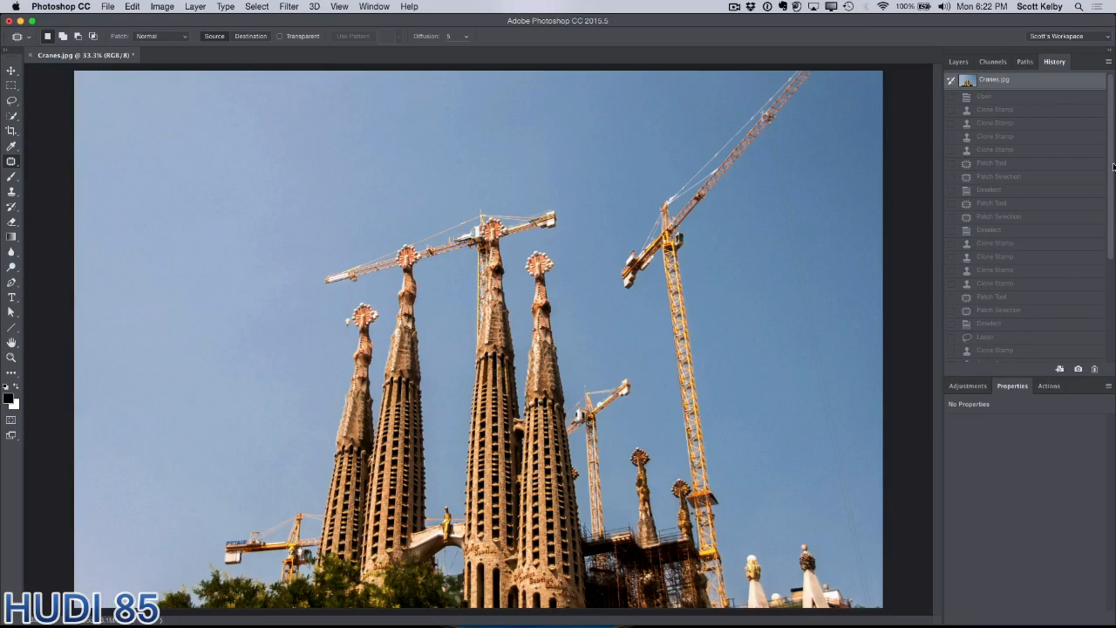
{"action": "scroll", "coordinate": [1090, 218], "scroll_direction": "down", "scroll_amount": 6}
{"action": "left_click", "coordinate": [988, 354]}
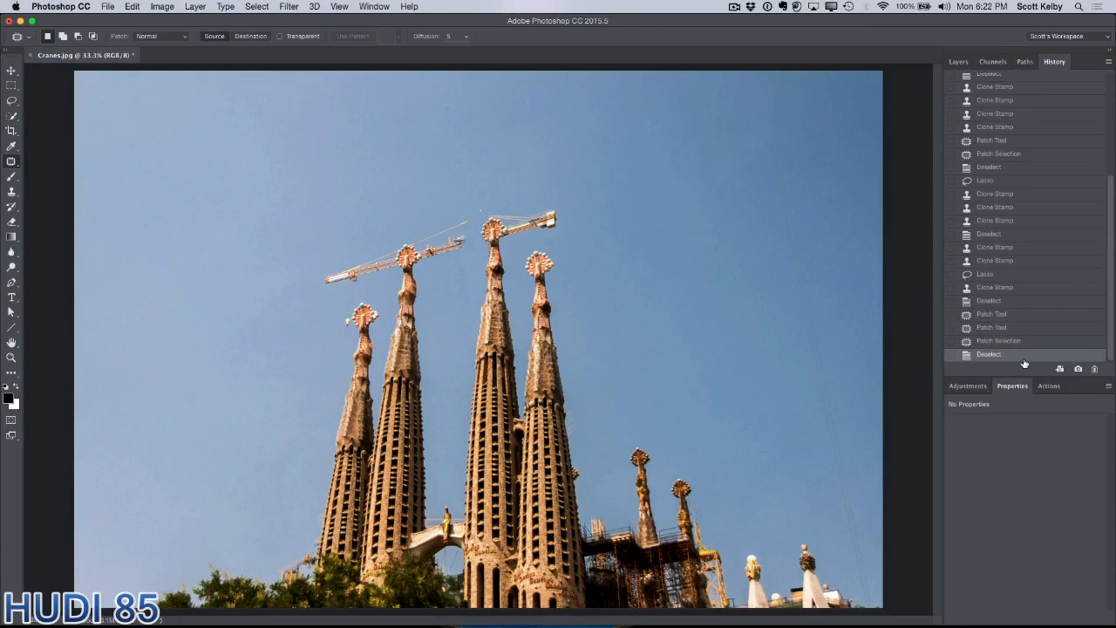
Set a tighter crop frame by pulling in its upper-left corner and reposition the photo within the frame
{"action": "left_click", "coordinate": [11, 131]}
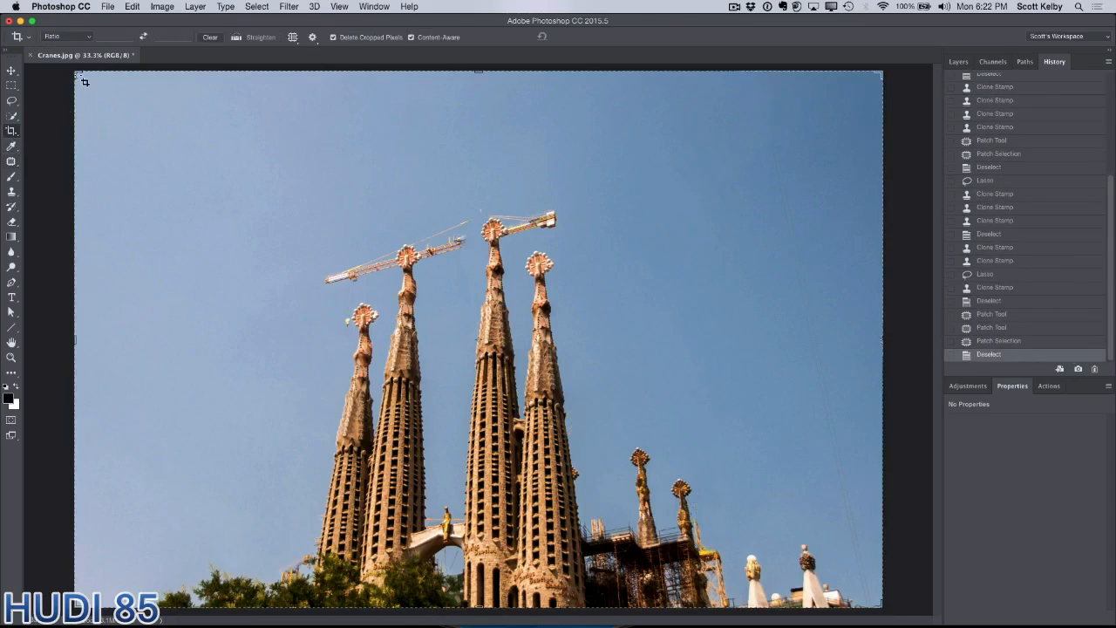
{"action": "left_click_drag", "start_coordinate": [76, 75], "coordinate": [152, 122]}
{"action": "left_click_drag", "start_coordinate": [463, 276], "coordinate": [534, 279]}
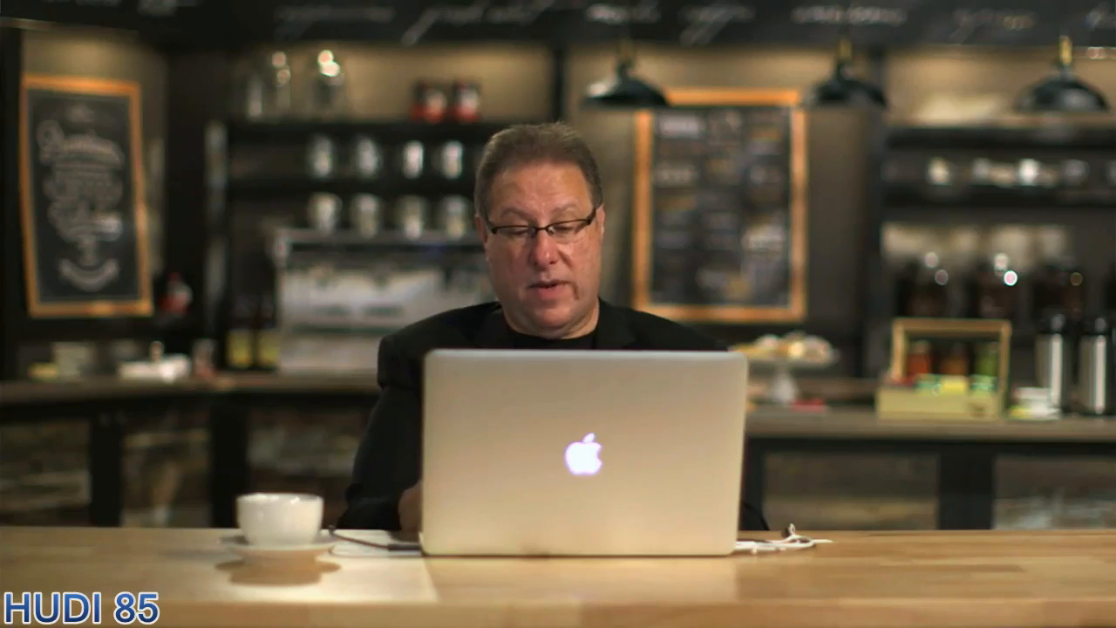